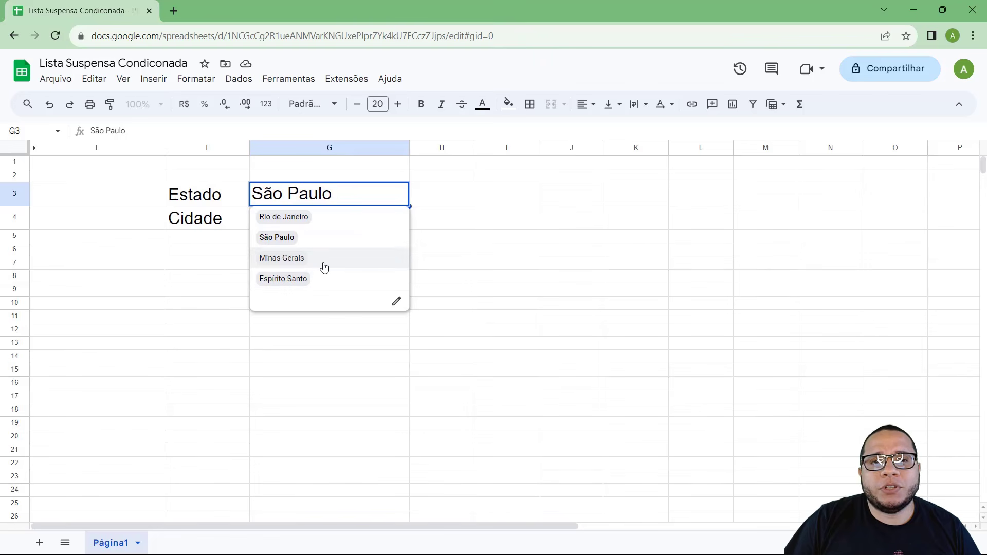
Set the Estado dropdown in G3 to Minas Gerais, and switch it to Rio de Janeiro.
click(324, 260)
click(397, 200)
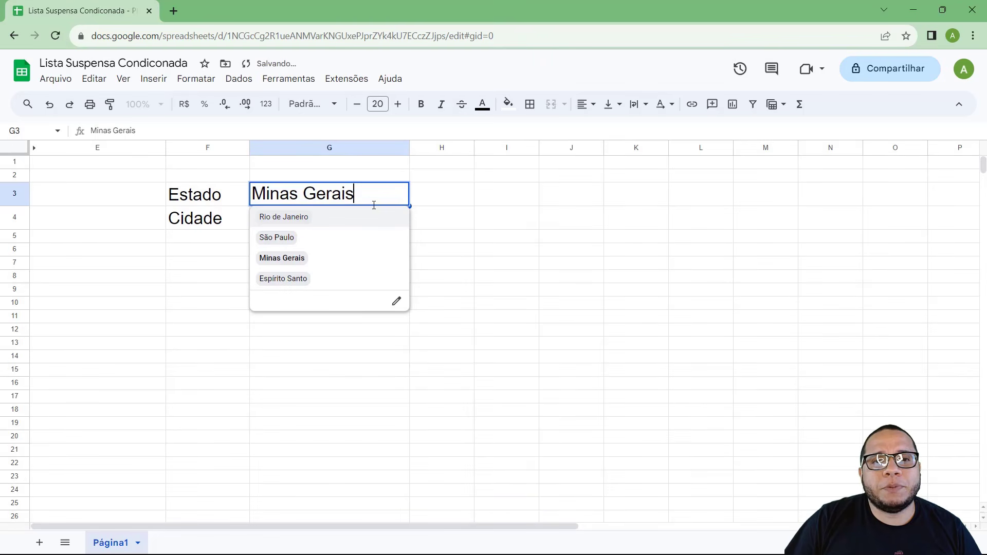
click(350, 221)
click(392, 195)
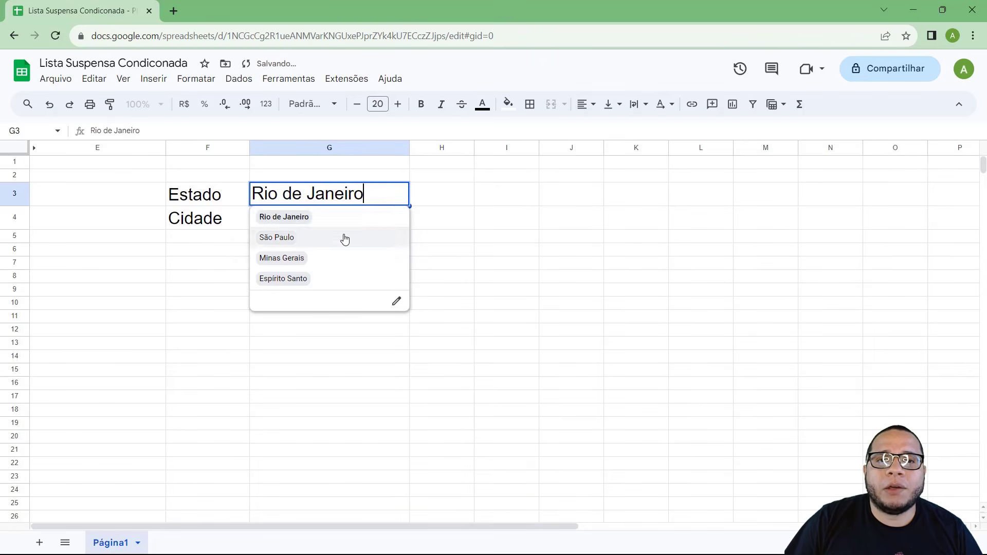
click(425, 192)
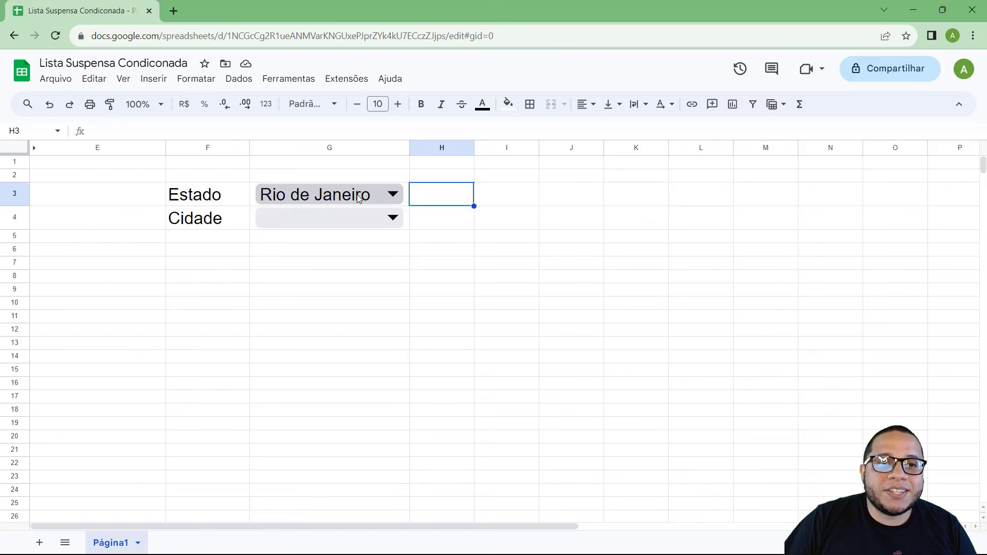
Check the Cidade dropdown options in G4 with Estado on Rio de Janeiro, and again with Estado set to São Paulo.
click(393, 215)
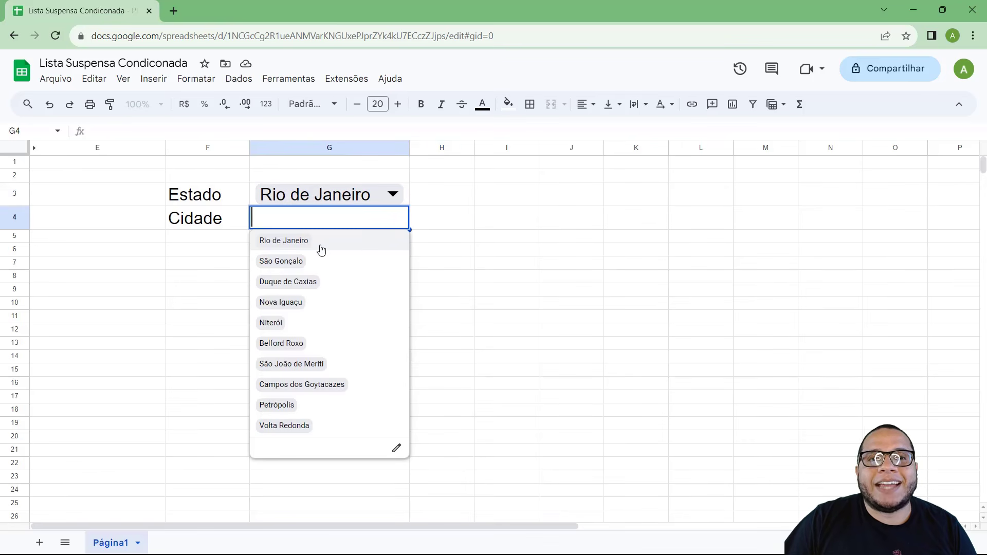
click(375, 191)
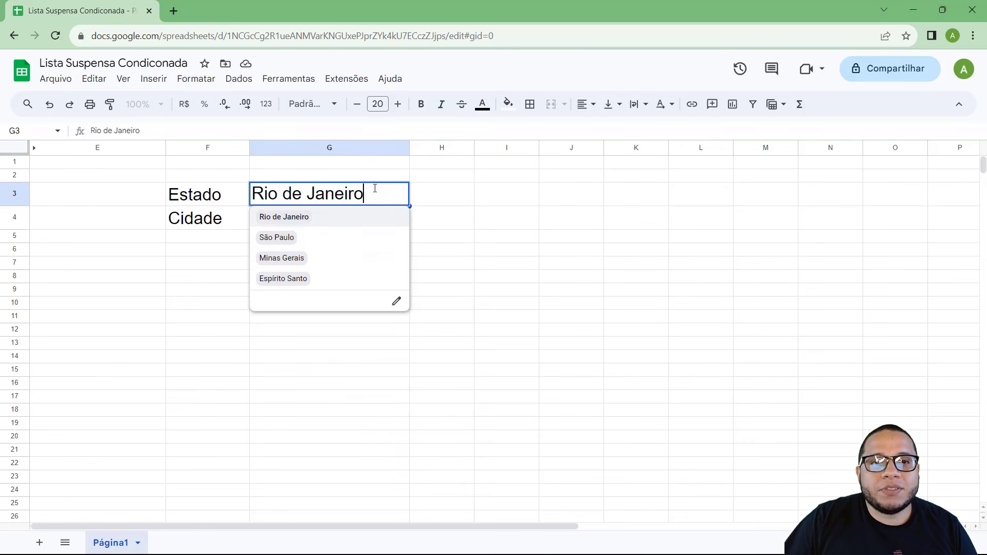
click(346, 242)
click(363, 220)
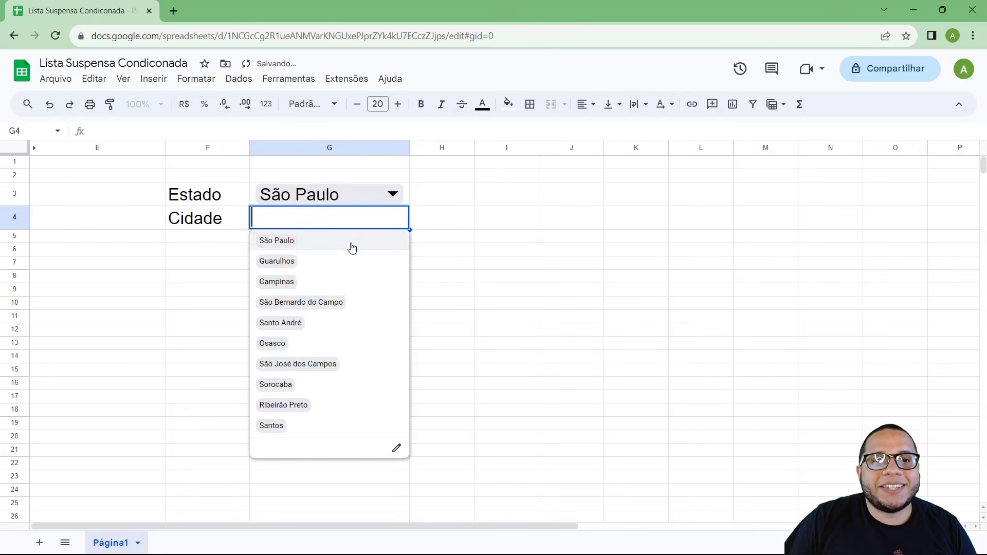
click(372, 181)
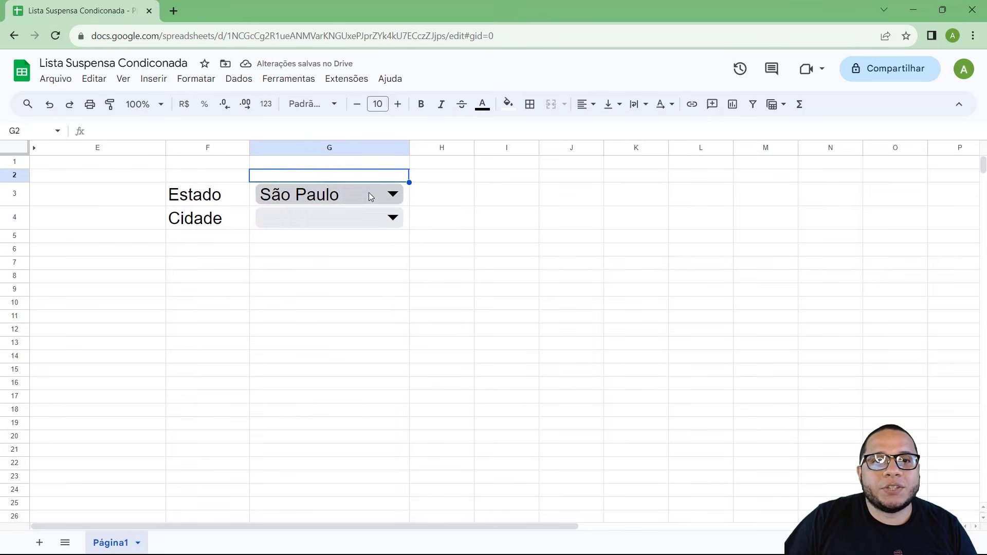
Set Estado to Minas Gerais and check the city options offered in the Cidade dropdown.
click(369, 192)
click(342, 261)
click(342, 222)
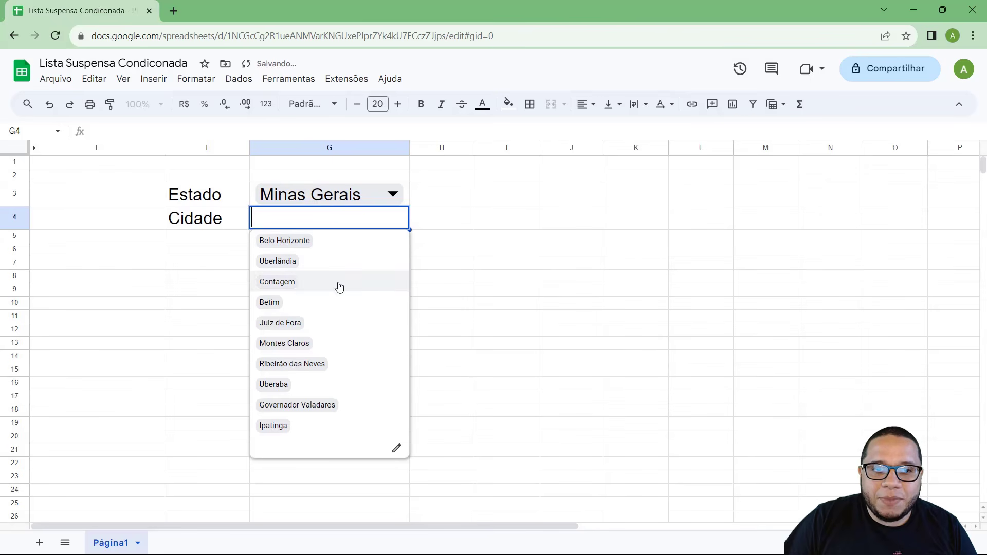
click(428, 226)
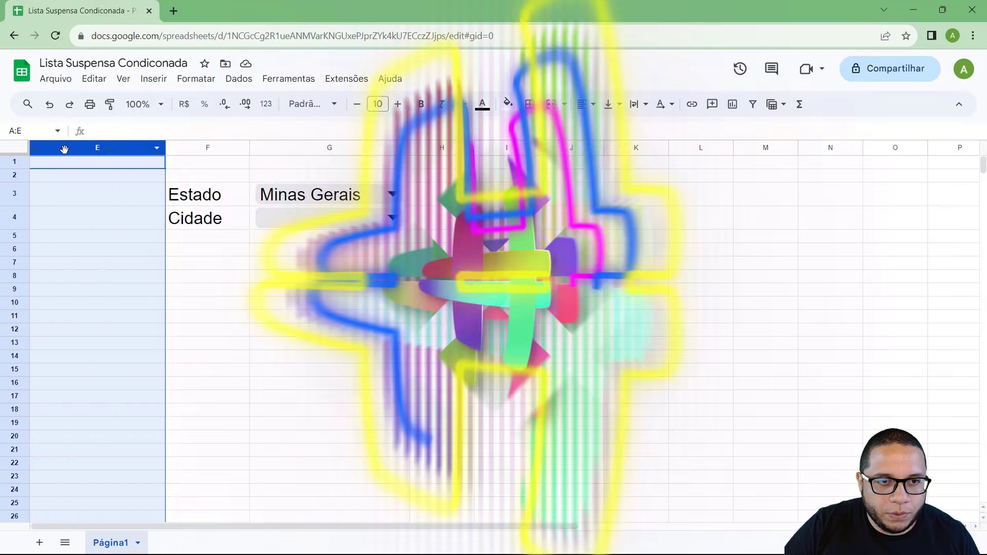
Unhide columns A to D, which hold the Estado and Cidade source data.
right_click(65, 147)
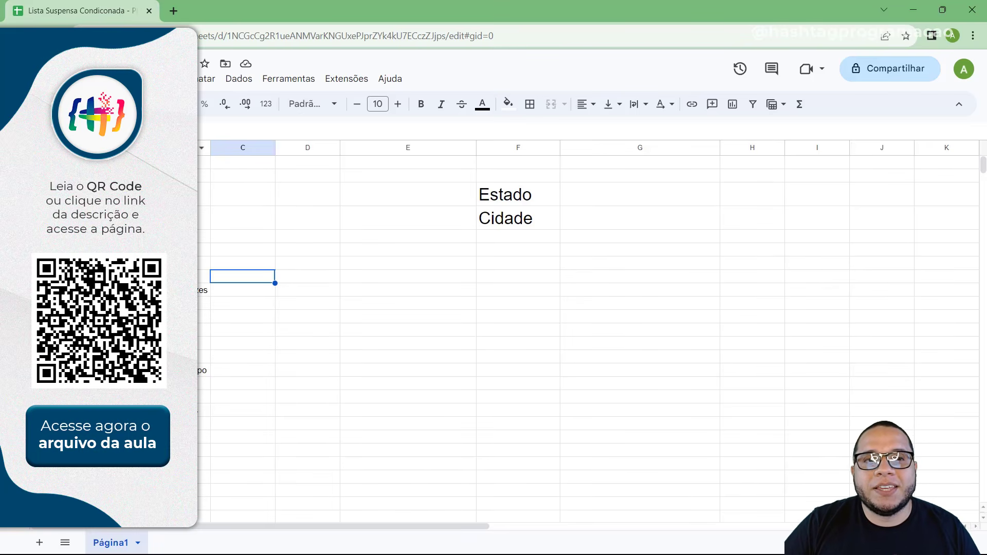
click(72, 162)
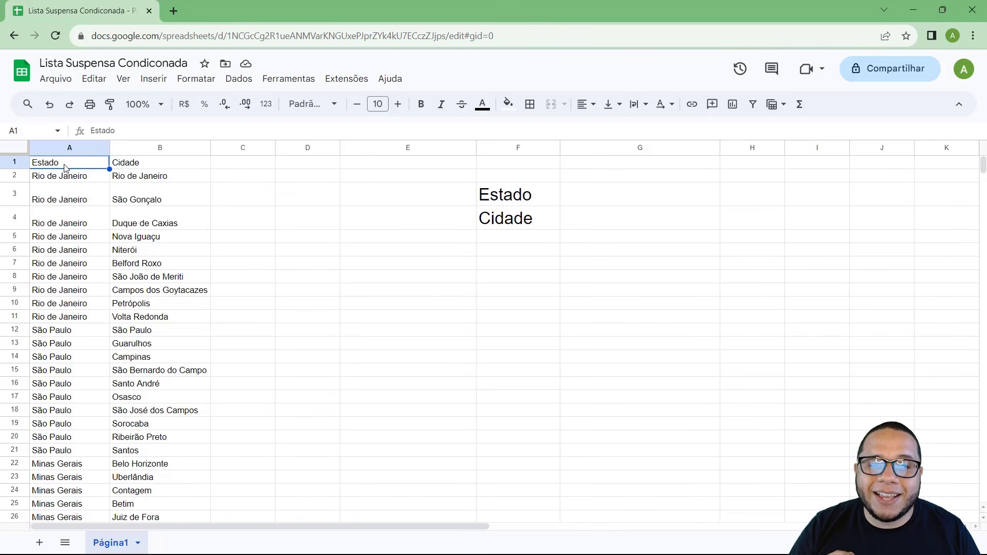
click(59, 79)
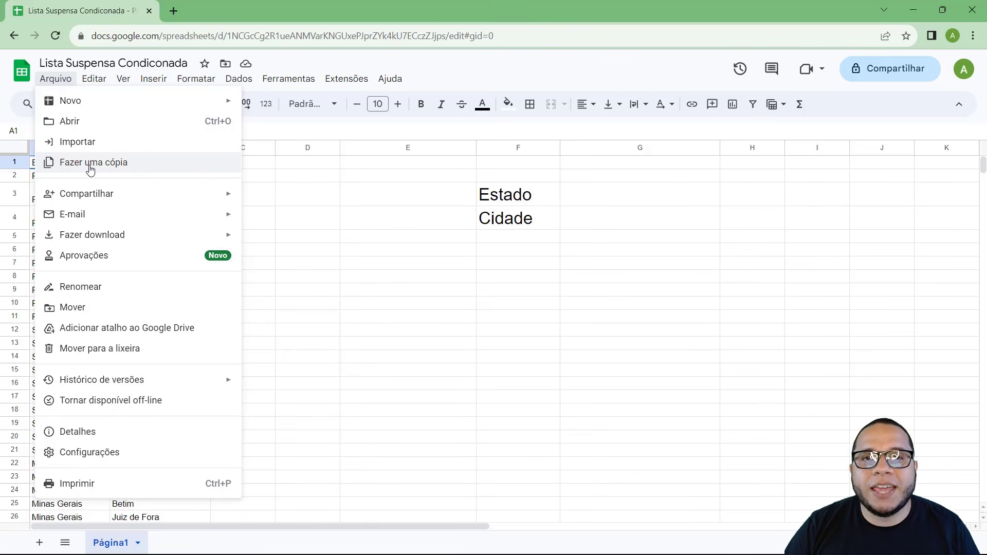
click(350, 284)
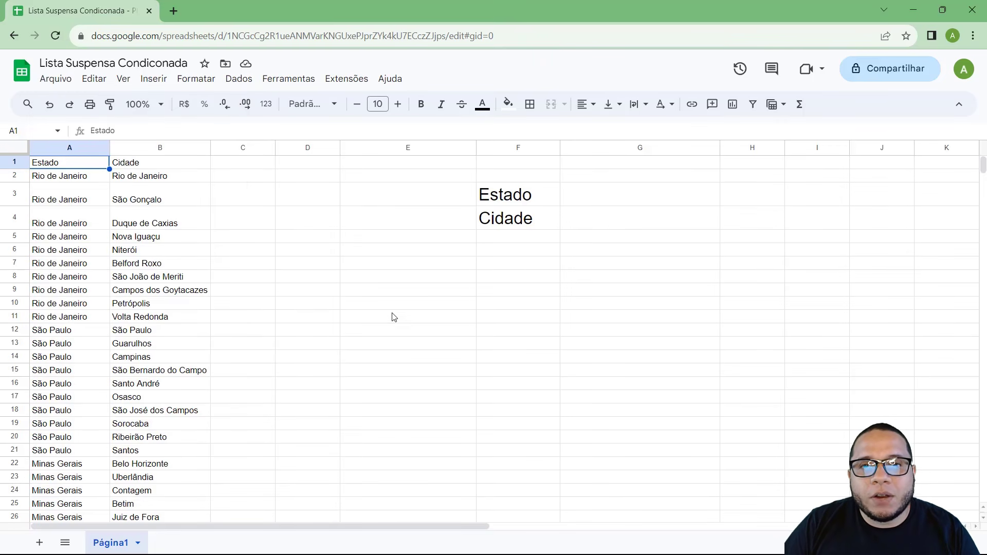
Examine the input cells G3 and G4 and the state and city pairs in columns A and B down to row 41.
click(585, 201)
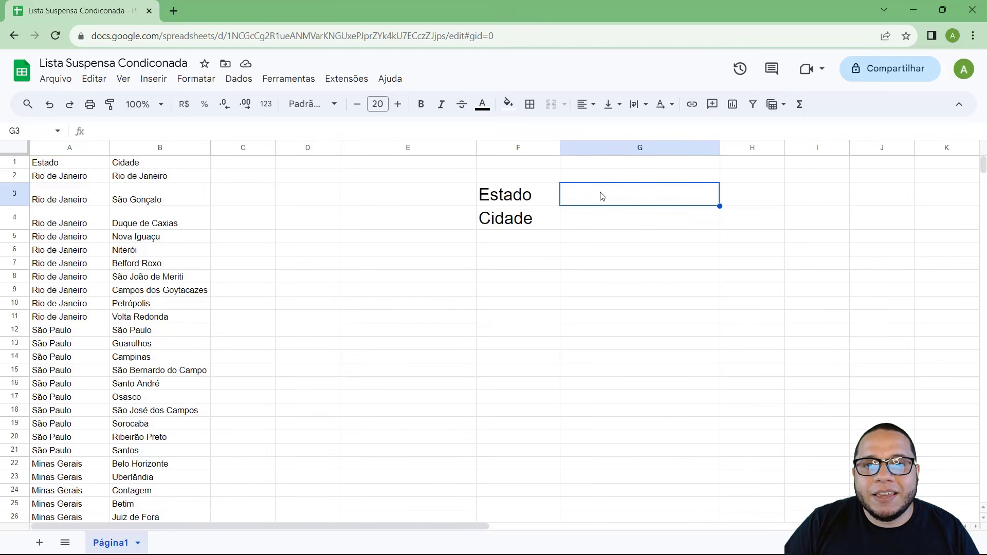
click(610, 221)
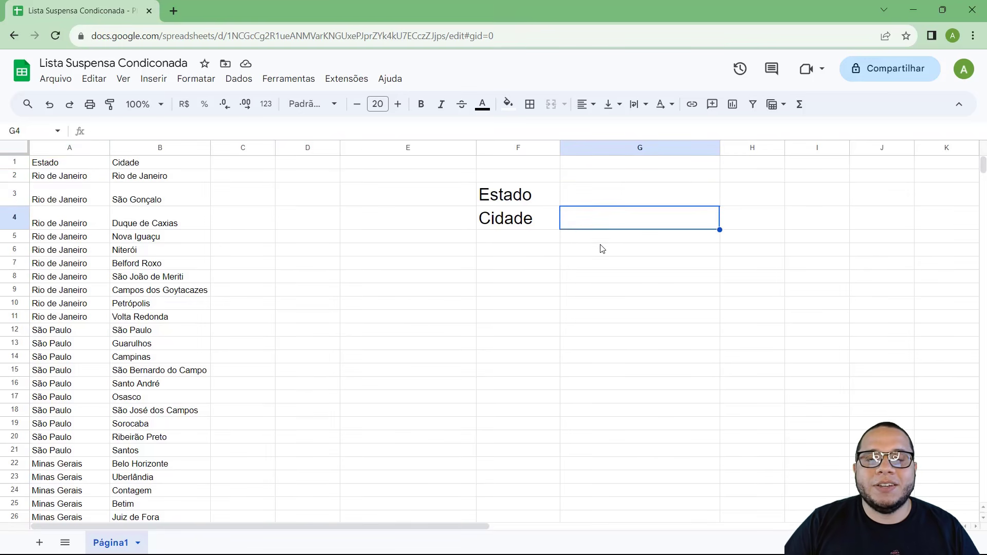
drag(619, 189, 627, 224)
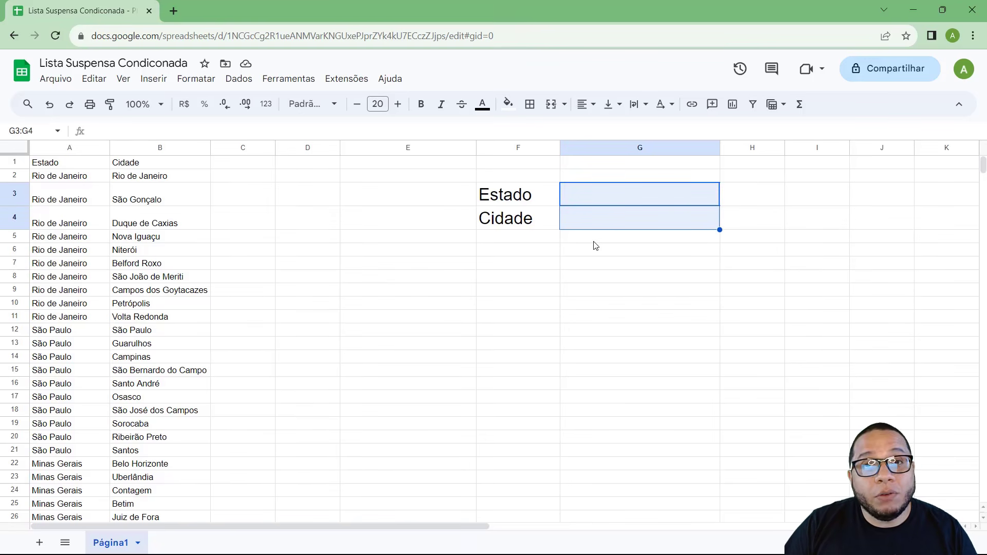
click(60, 163)
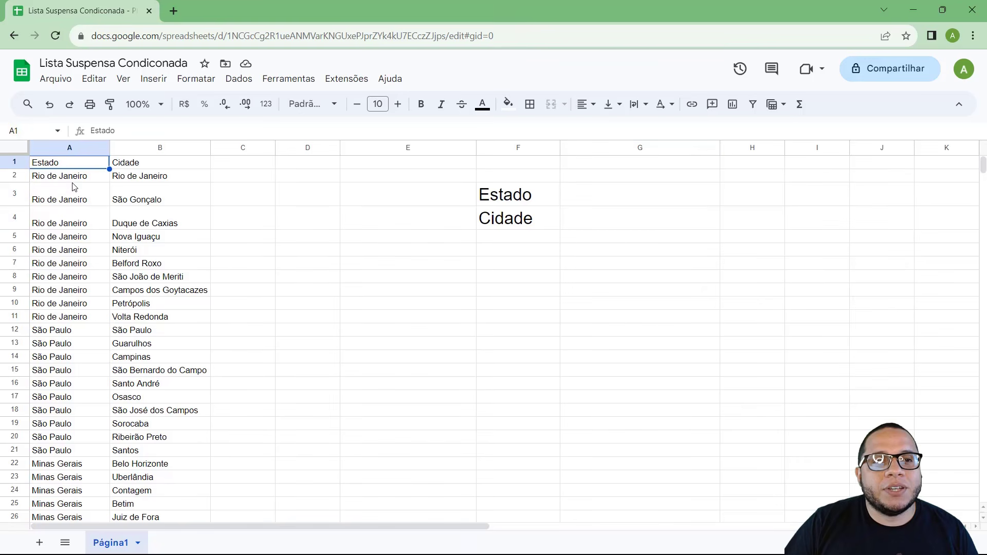
click(65, 178)
drag(132, 176, 139, 320)
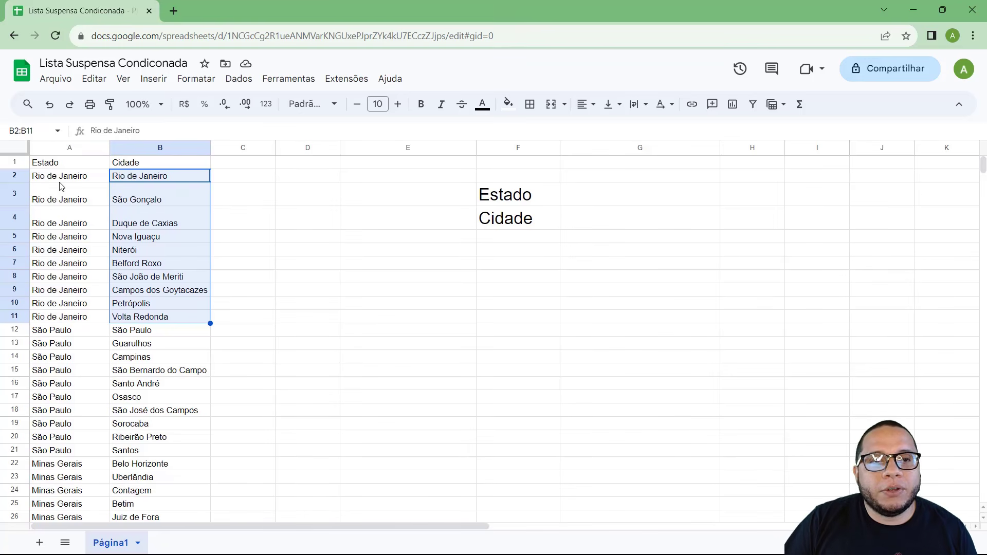
drag(61, 178, 84, 313)
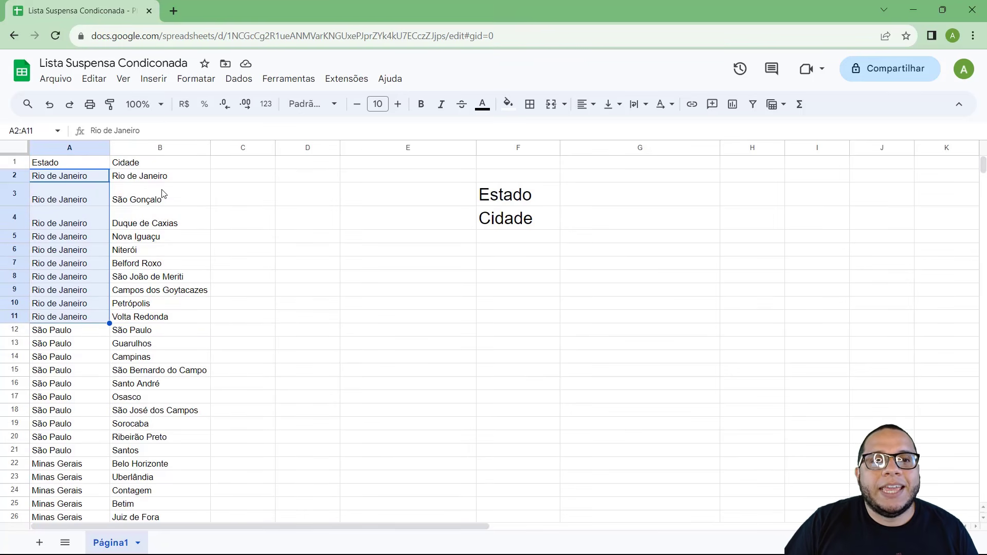
drag(153, 179, 146, 294)
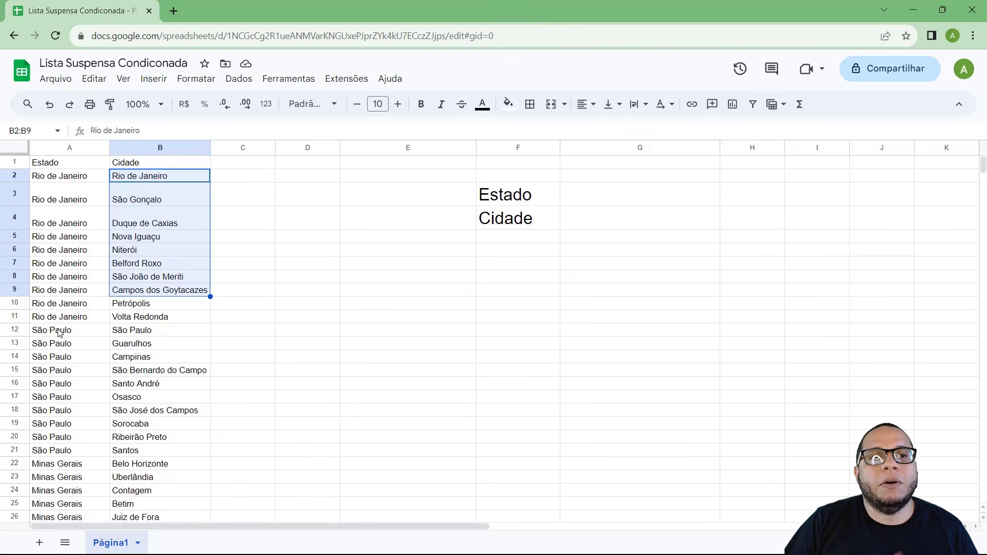
drag(59, 332, 64, 452)
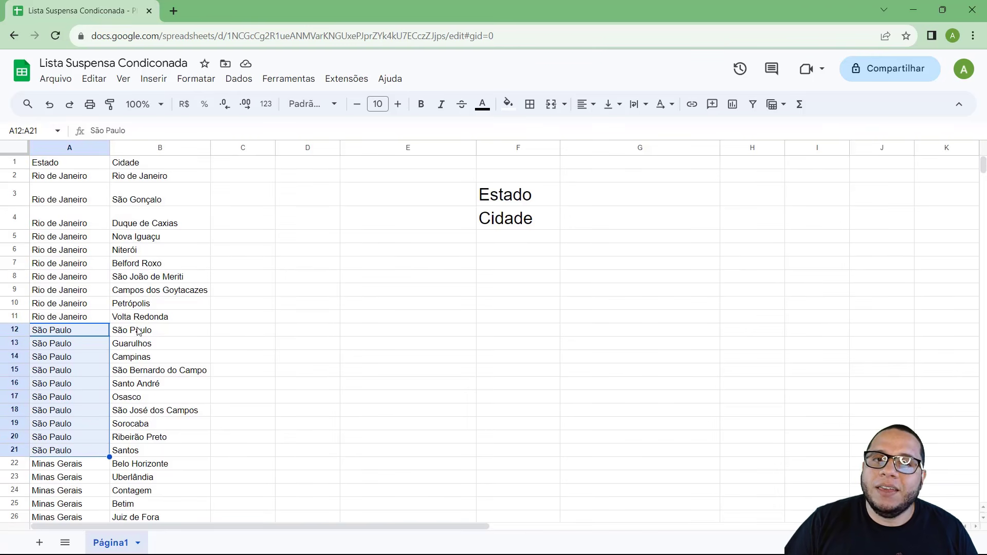
drag(156, 333, 151, 403)
scroll(136, 417, down, 2)
scroll(136, 417, down, 5)
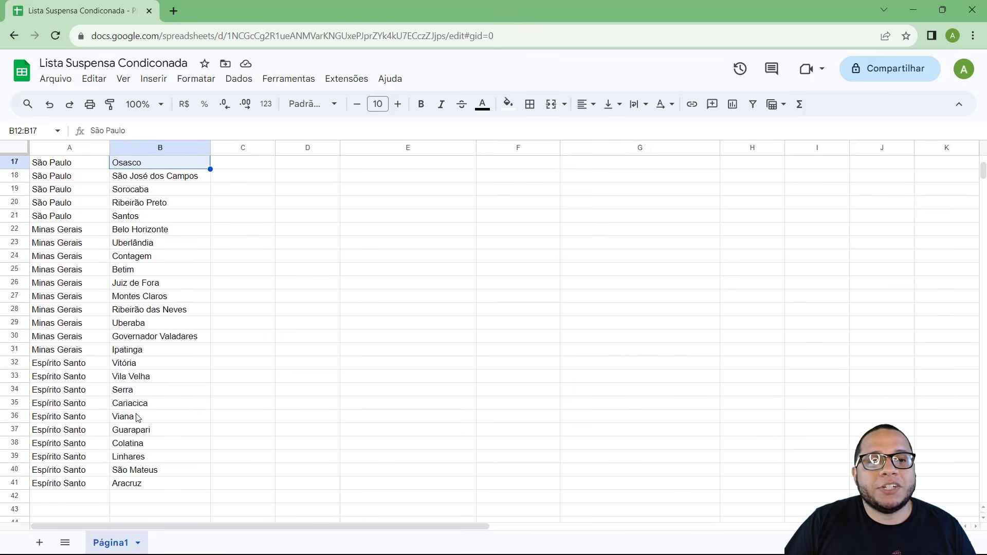
scroll(140, 417, up, 6)
scroll(139, 418, up, 1)
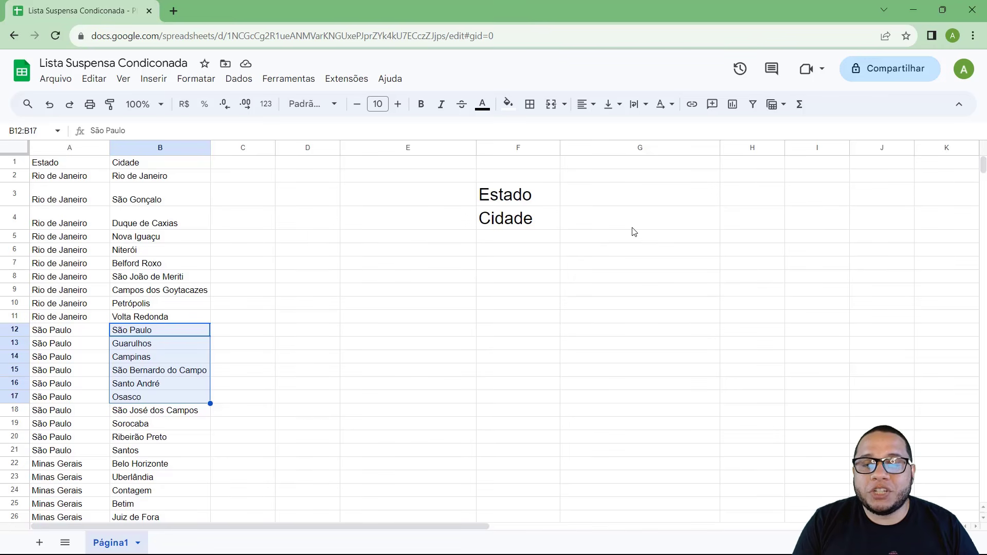
Add a data validation rule to cell G3 beside Estado, using the criterion Menu suspenso (de um intervalo).
click(541, 196)
click(620, 194)
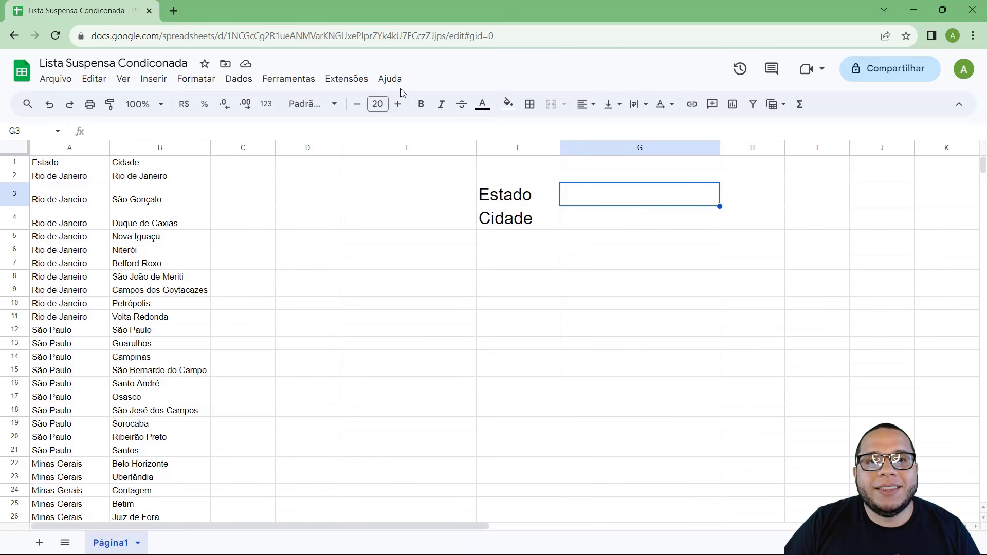
click(242, 80)
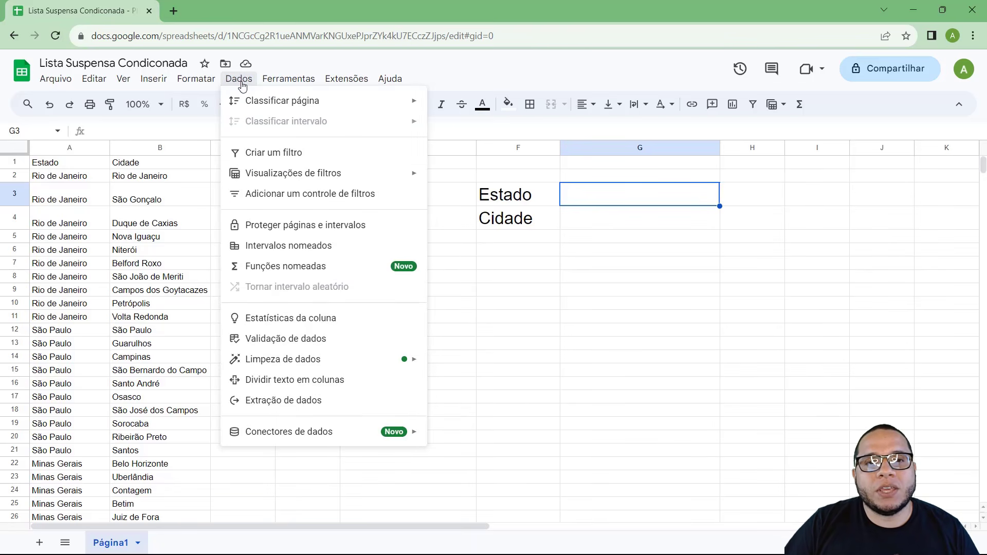
click(311, 342)
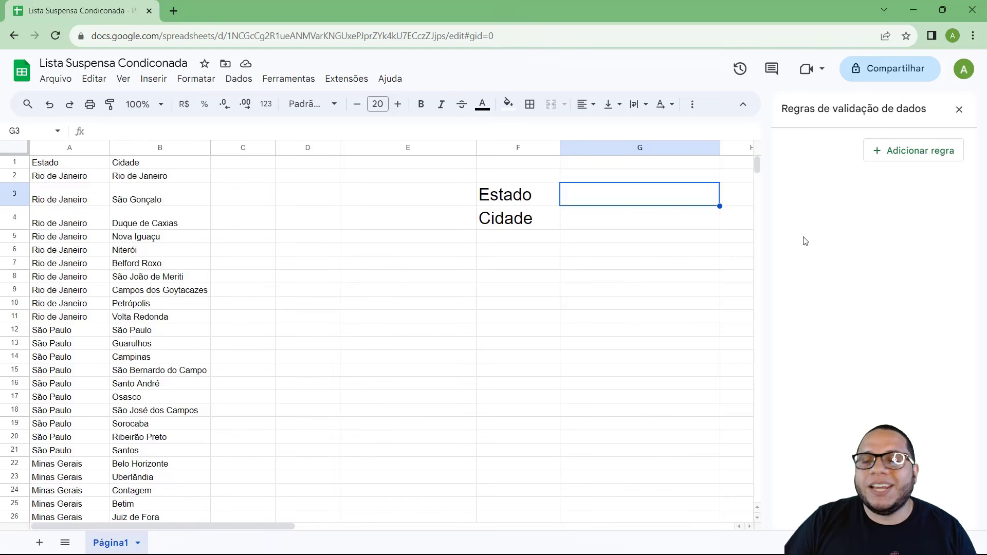
click(907, 154)
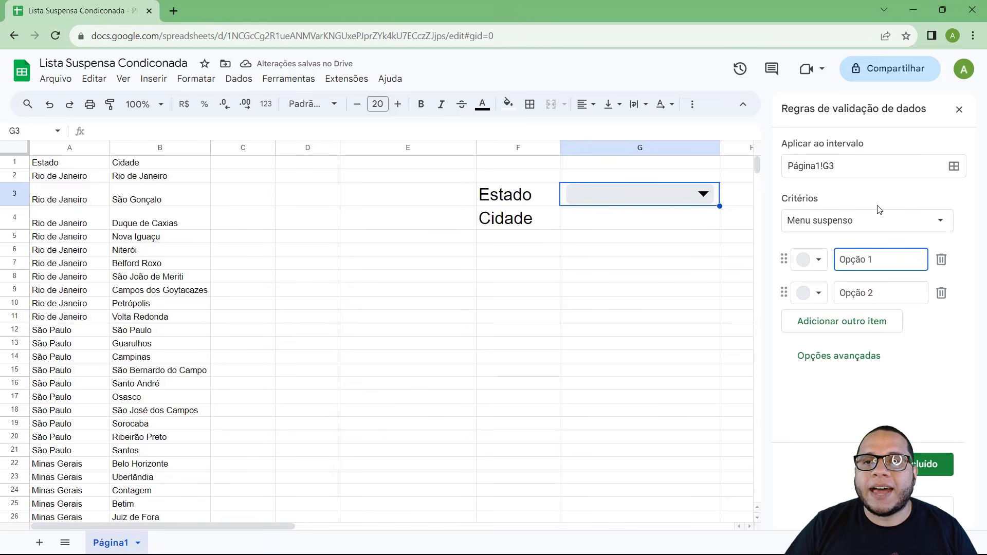
click(866, 229)
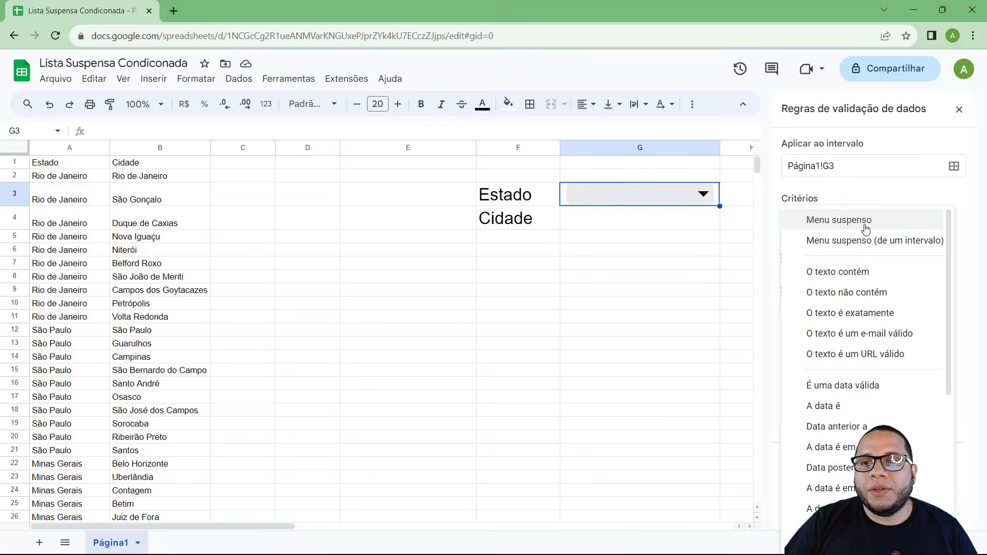
click(910, 246)
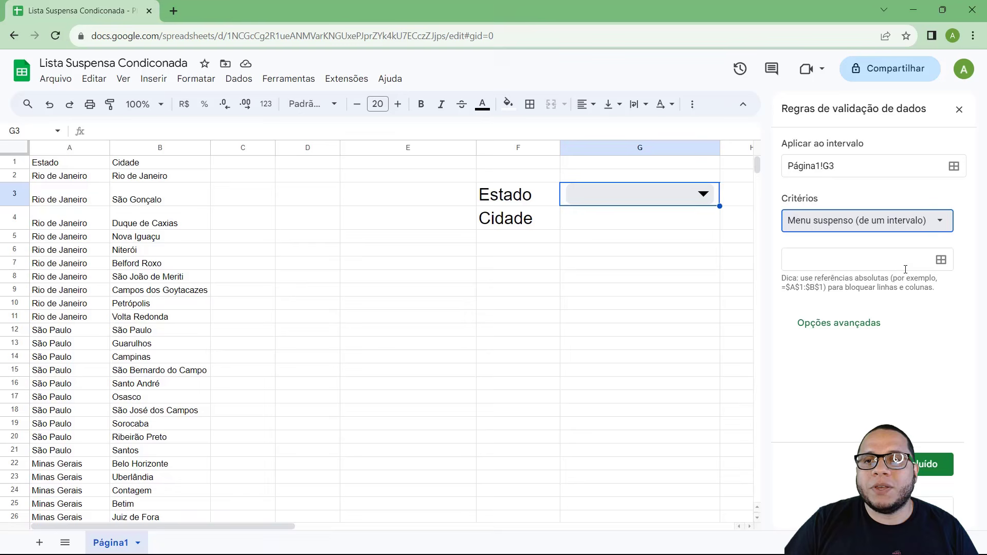
Set the source range of the G3 dropdown rule to the states in Página1!A2:A41.
click(942, 261)
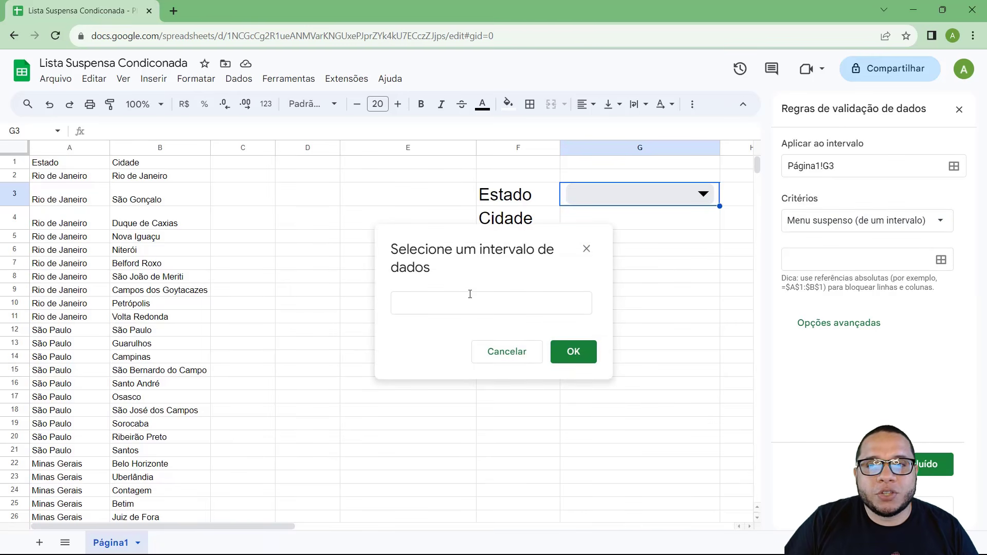
click(586, 249)
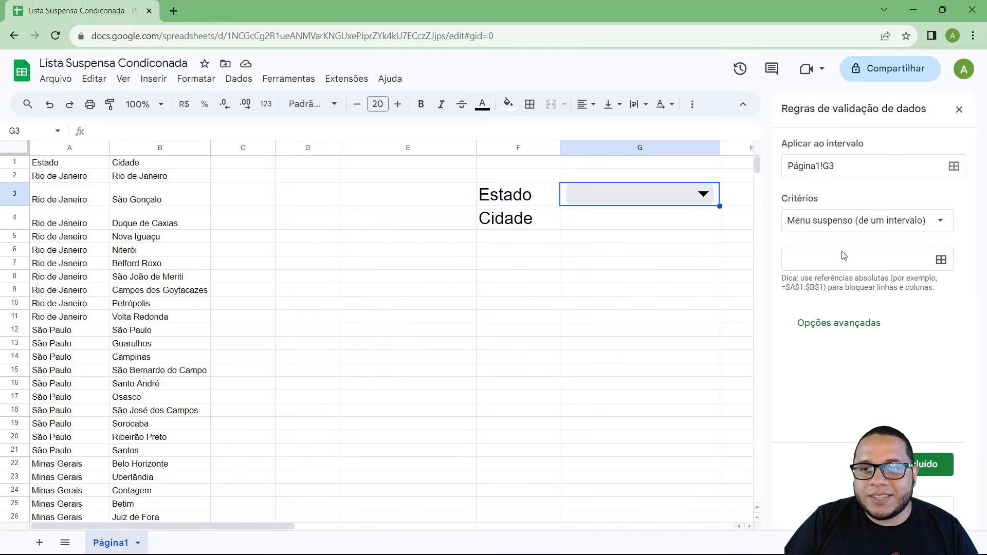
click(940, 260)
click(435, 303)
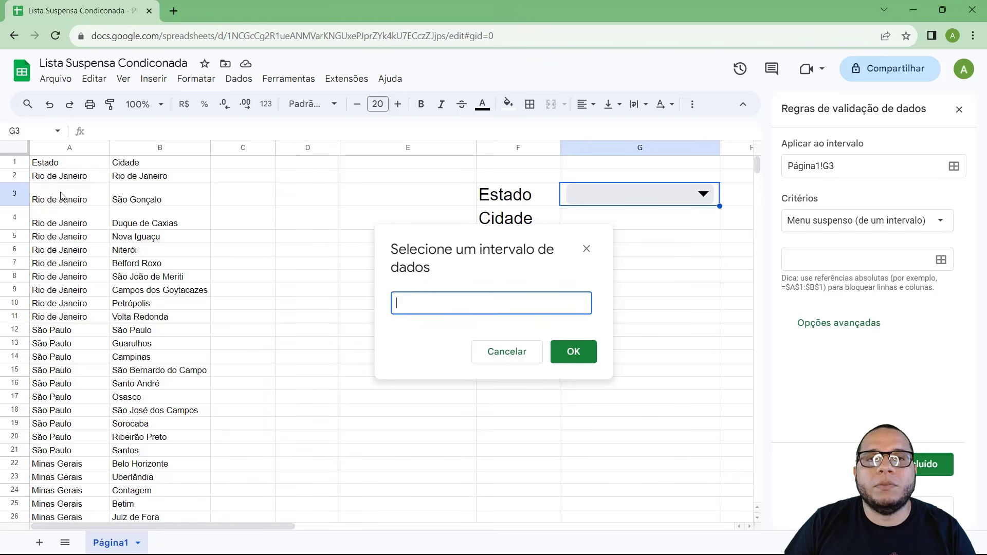
drag(52, 177, 59, 378)
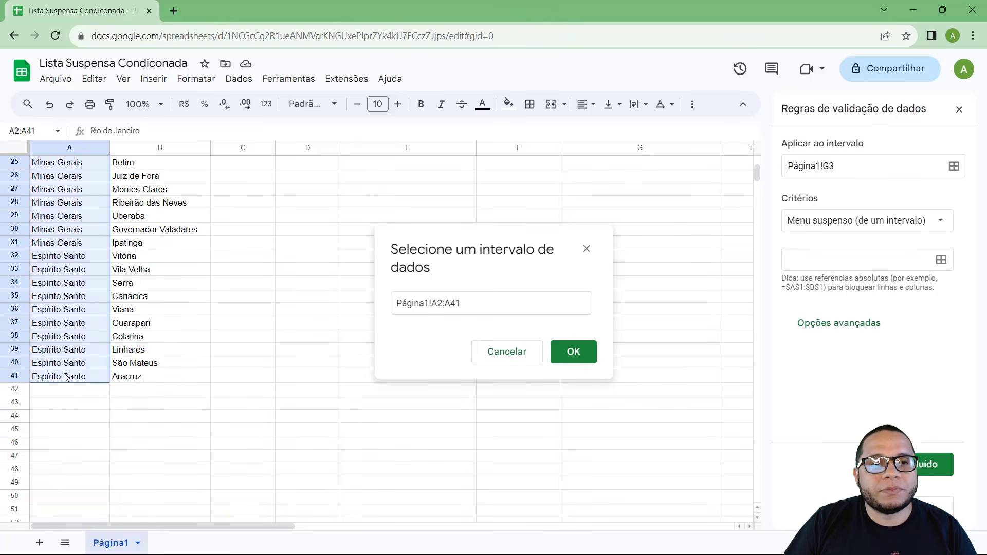
scroll(72, 376, up, 3)
scroll(78, 374, up, 5)
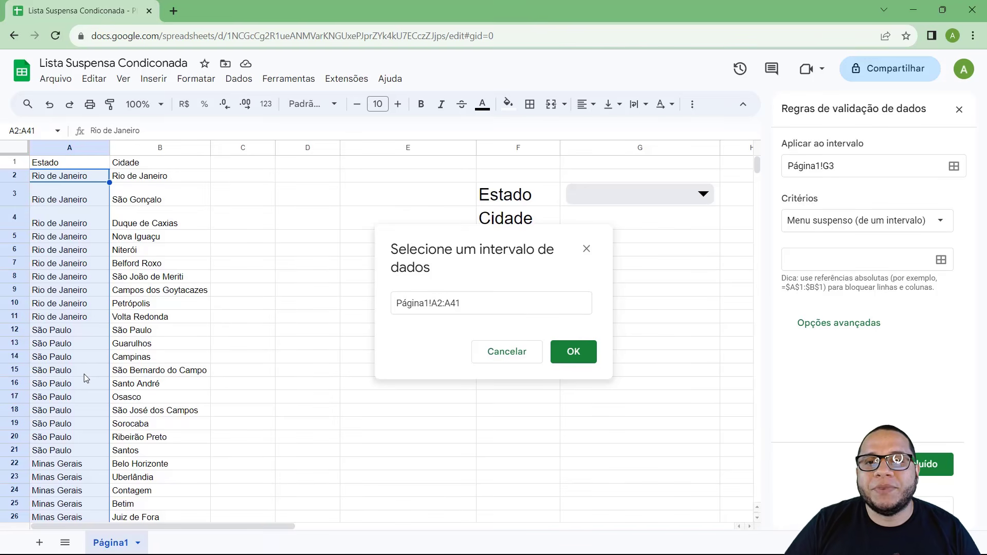
click(586, 354)
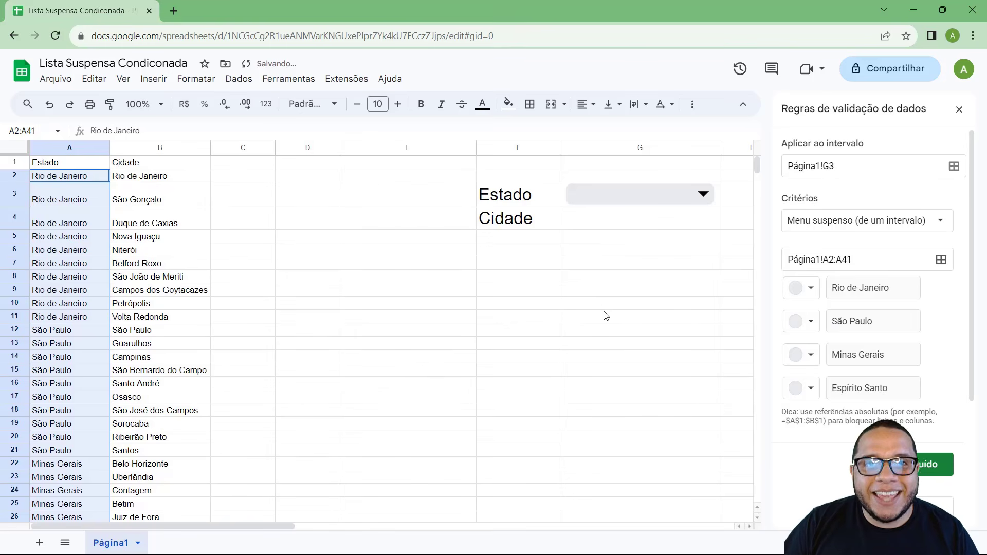
Open the Estado dropdown in G3 to check which states it offers.
click(605, 316)
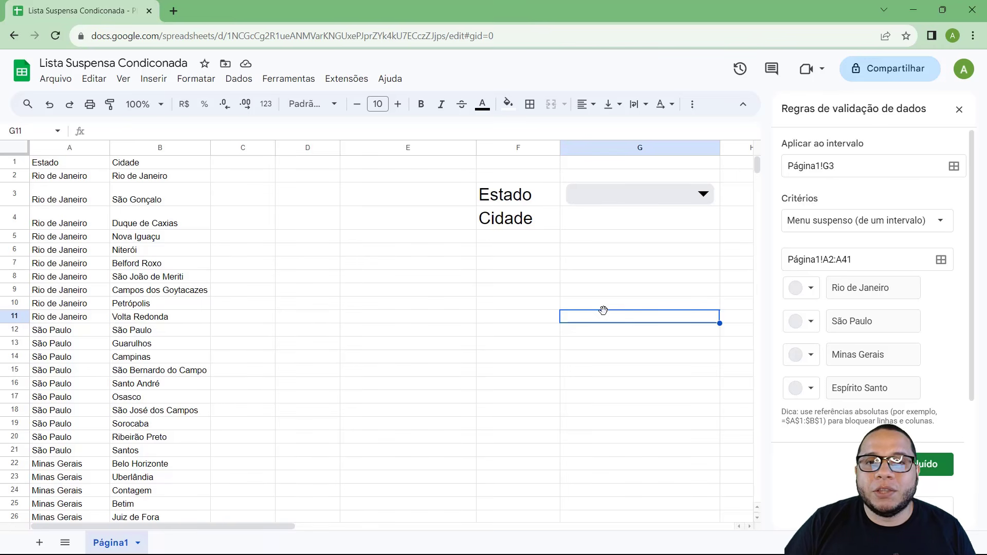
click(700, 196)
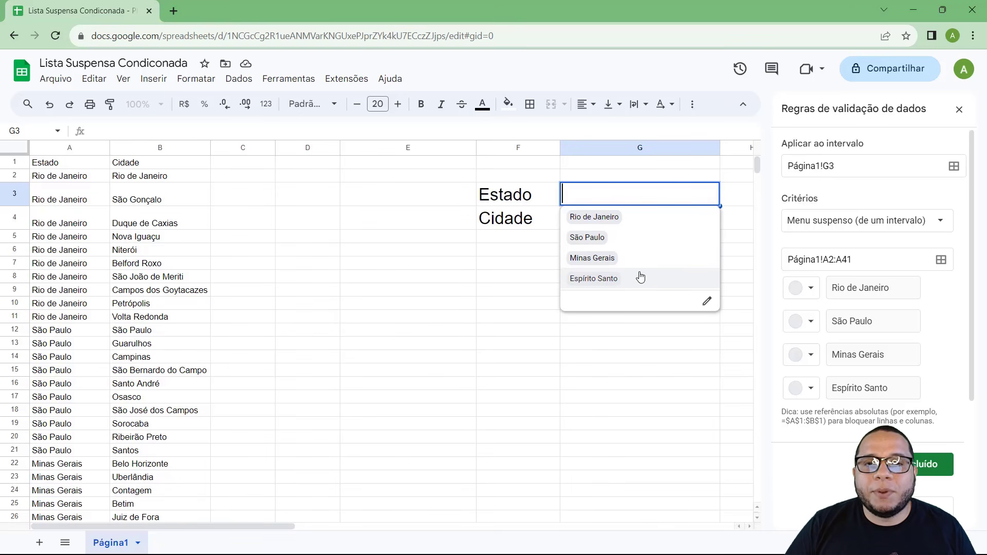
click(471, 297)
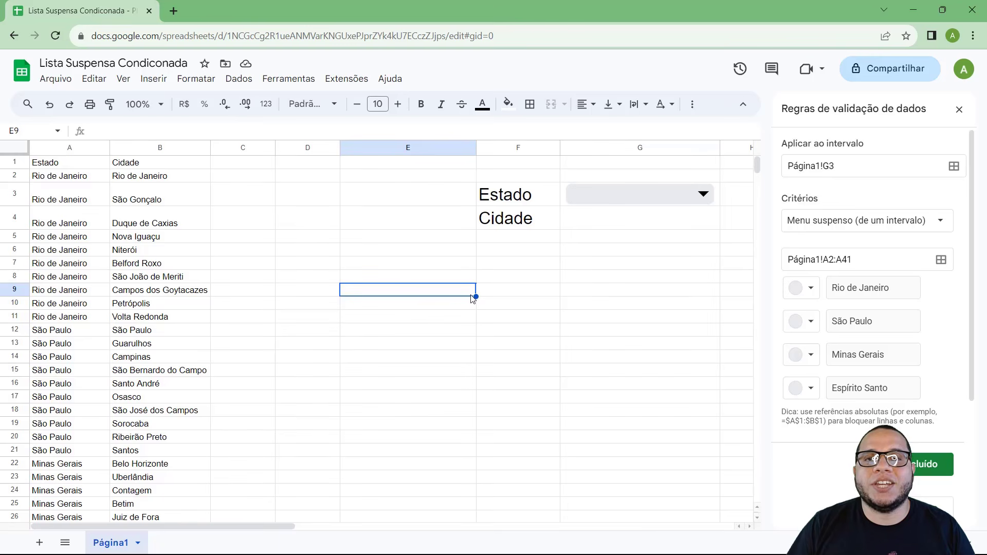
Test the Estado dropdown in G3 by choosing São Paulo, Minas Gerais and finally Espírito Santo.
click(619, 197)
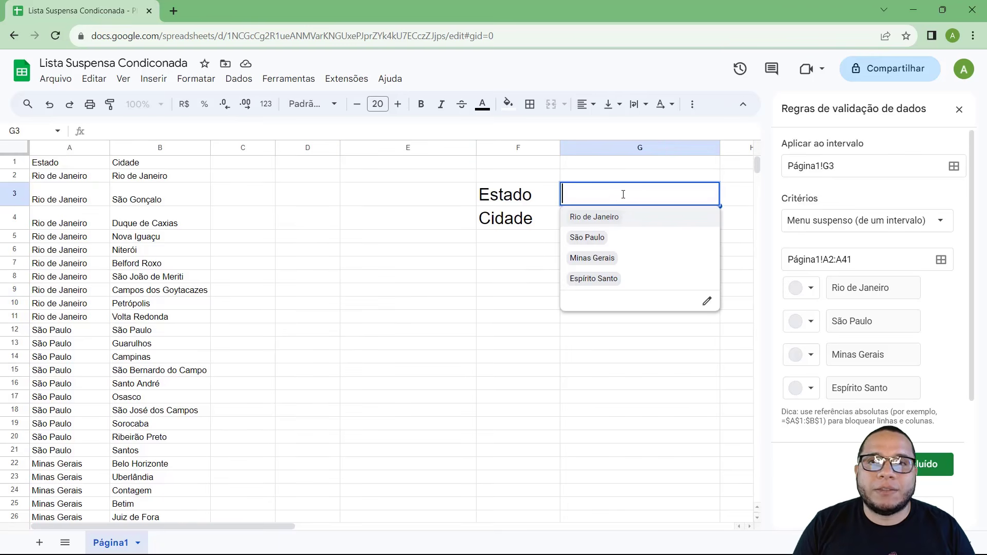
click(588, 237)
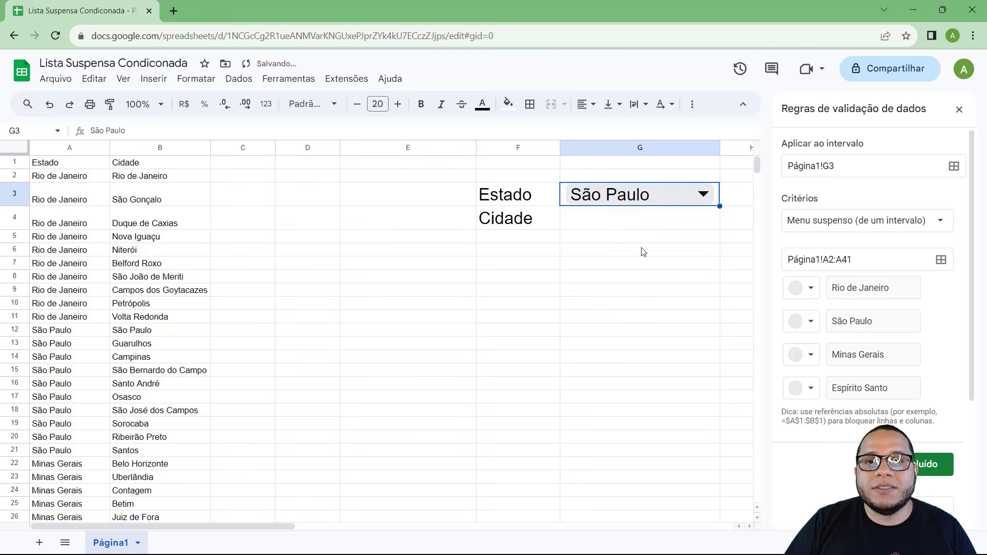
click(702, 195)
click(671, 259)
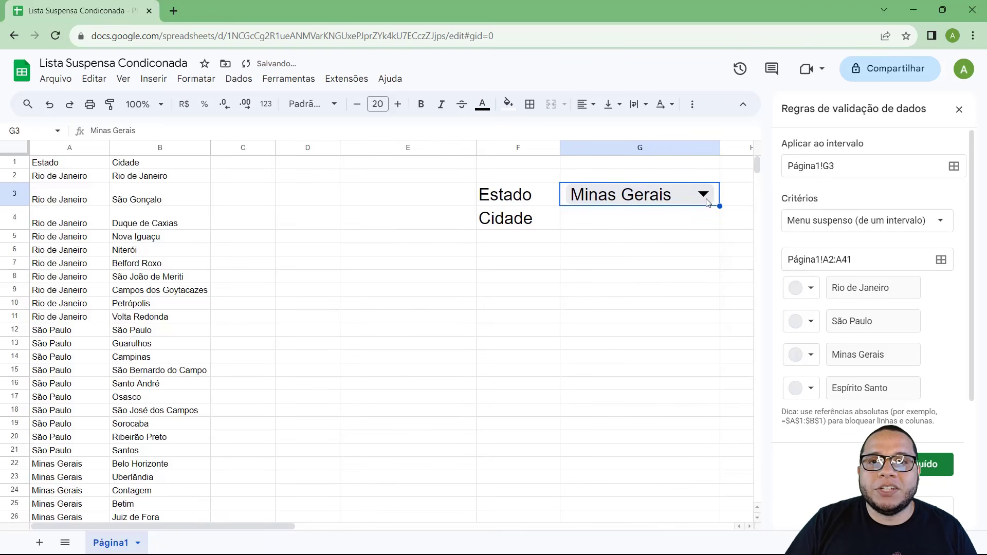
click(707, 201)
click(646, 279)
click(625, 221)
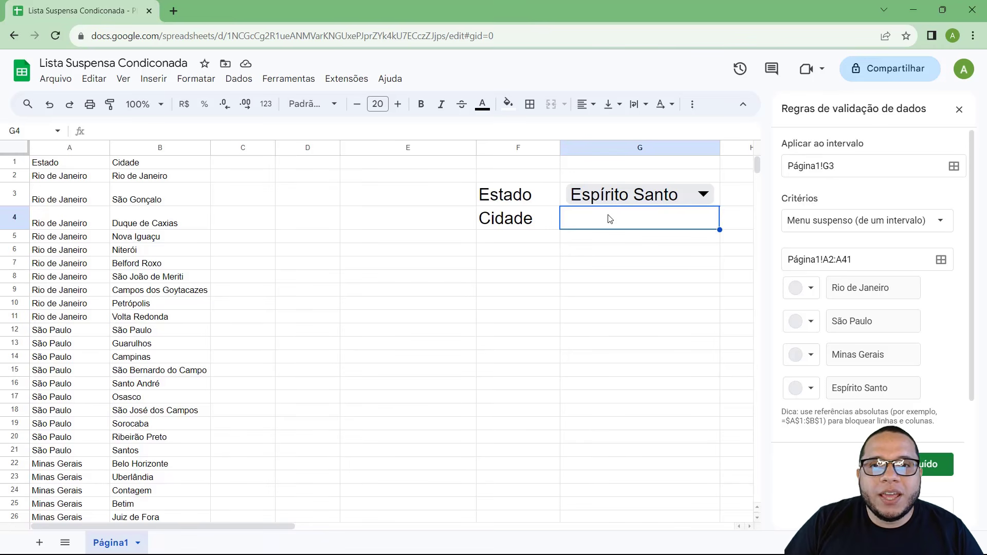
double_click(633, 198)
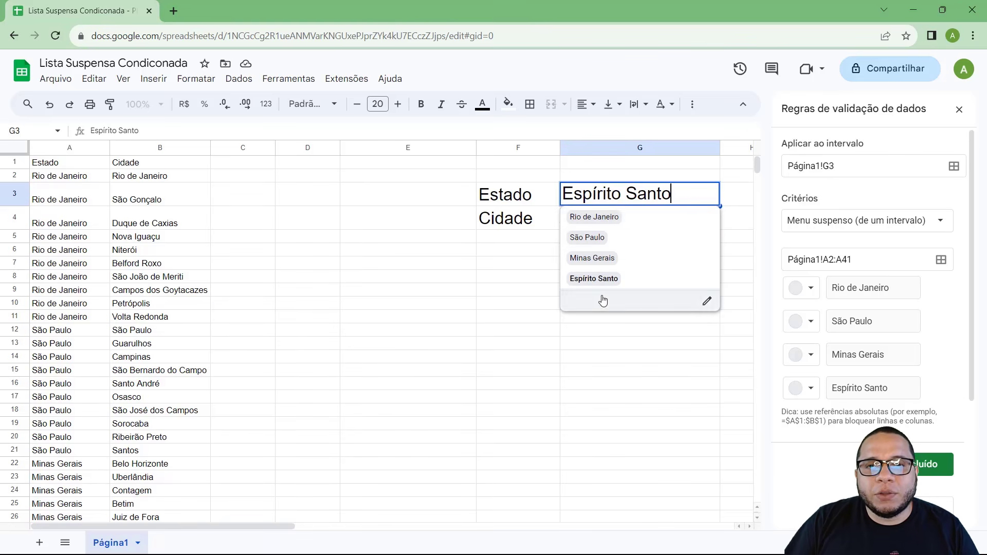
key(Escape)
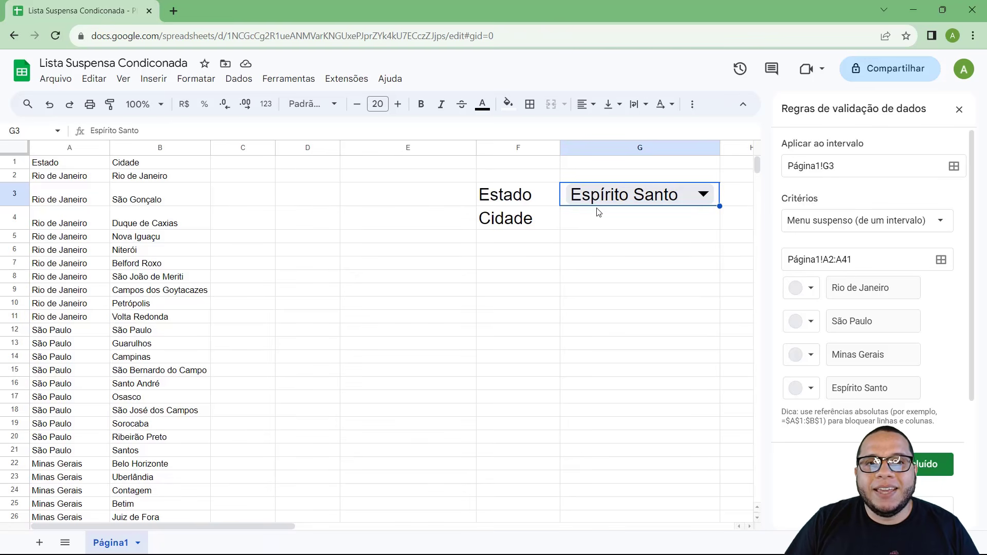
click(306, 177)
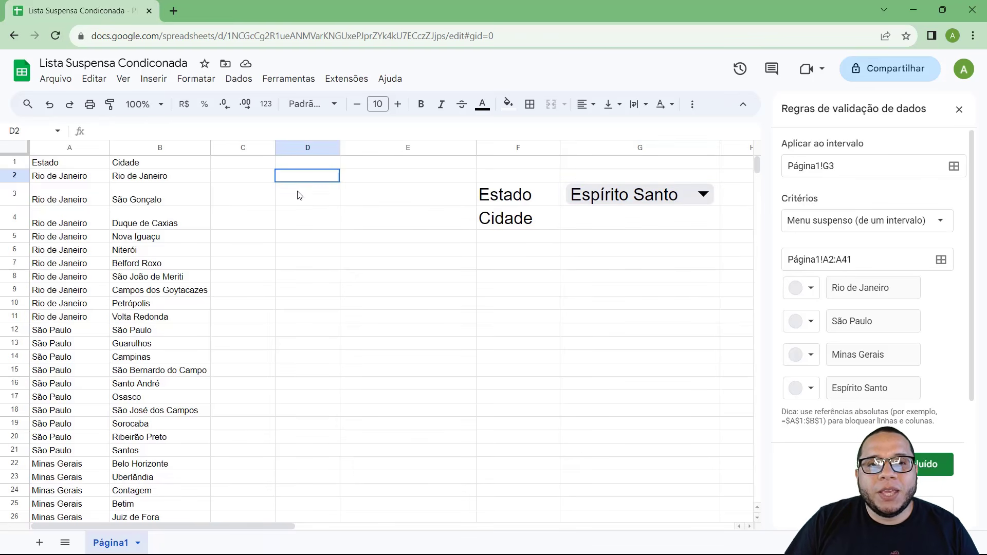
drag(299, 195, 308, 438)
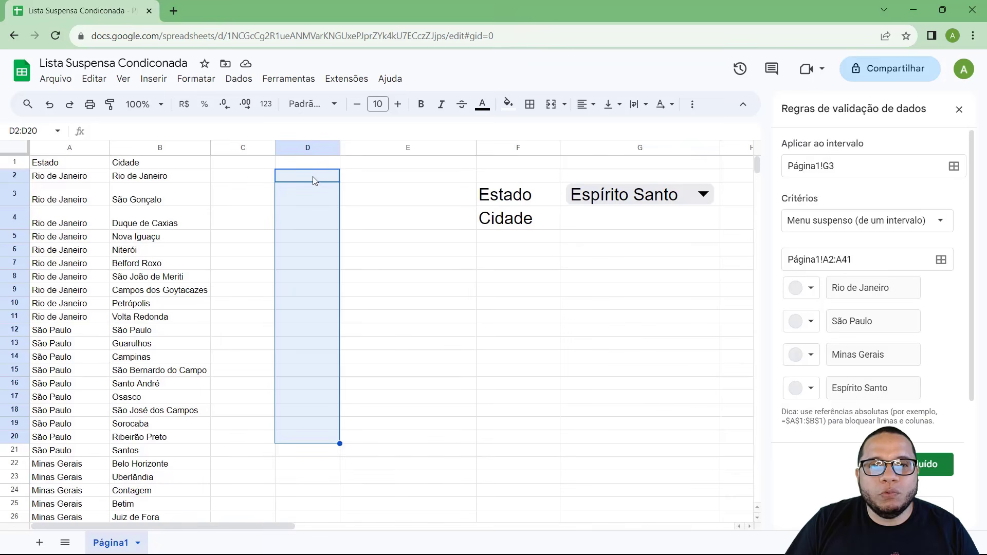
drag(313, 181, 309, 424)
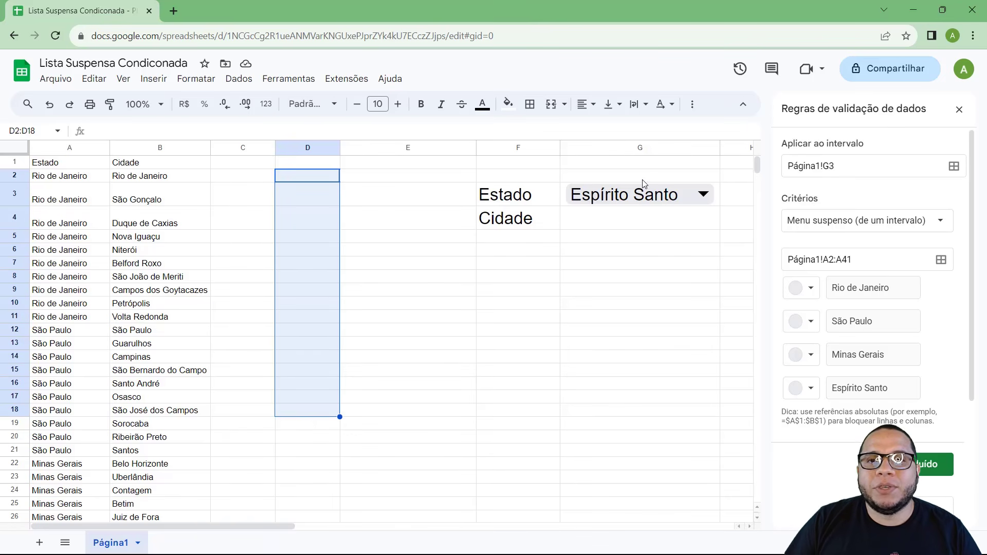
click(335, 177)
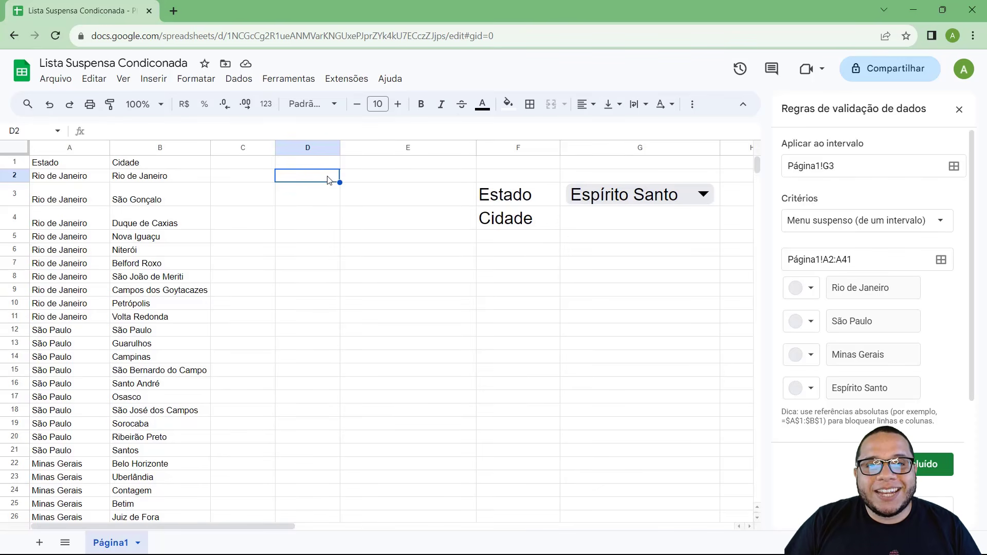
drag(332, 179, 315, 335)
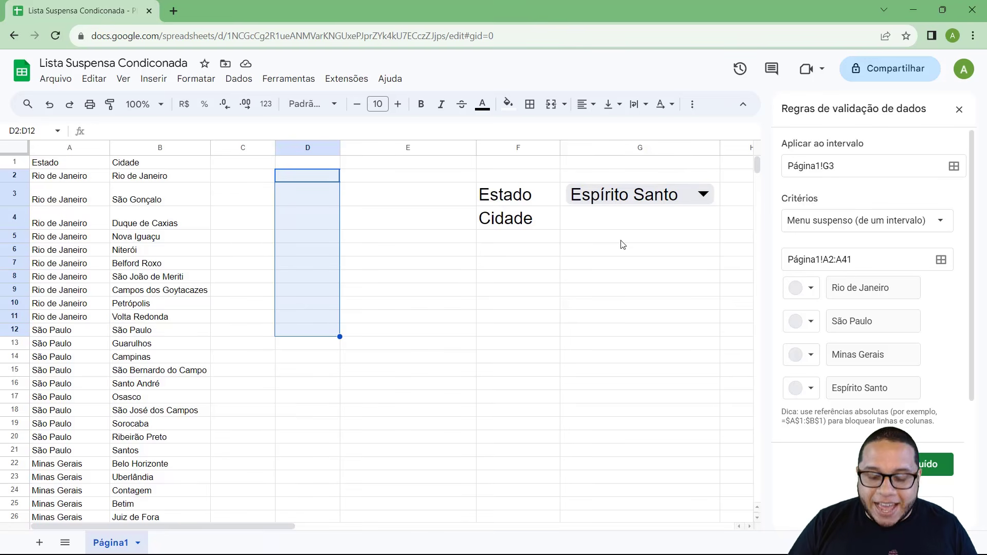
text(=)
key(Escape)
key(Up)
key(Down)
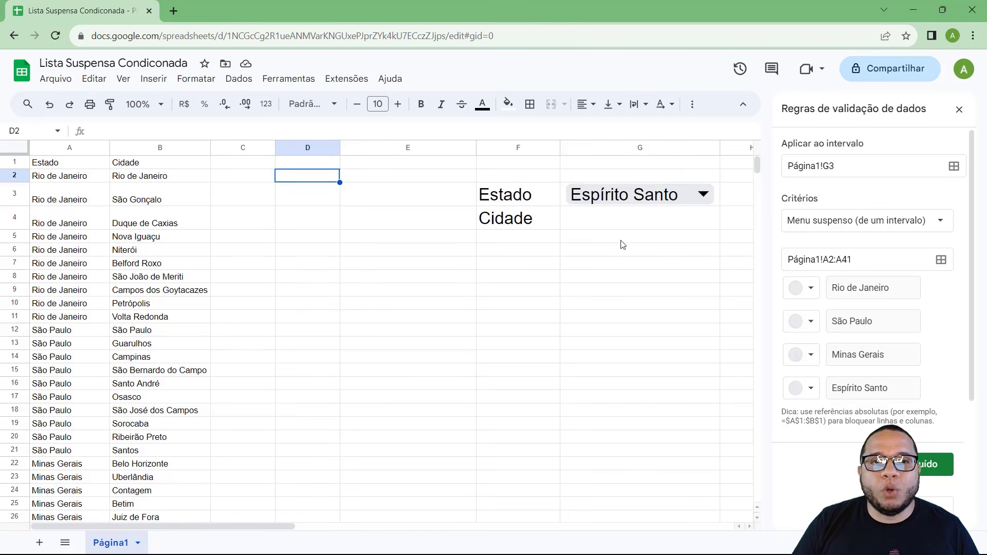
Start a FILTER formula in D2 with the Cidade values B2:B41 as the range to return.
text(=FILTER()
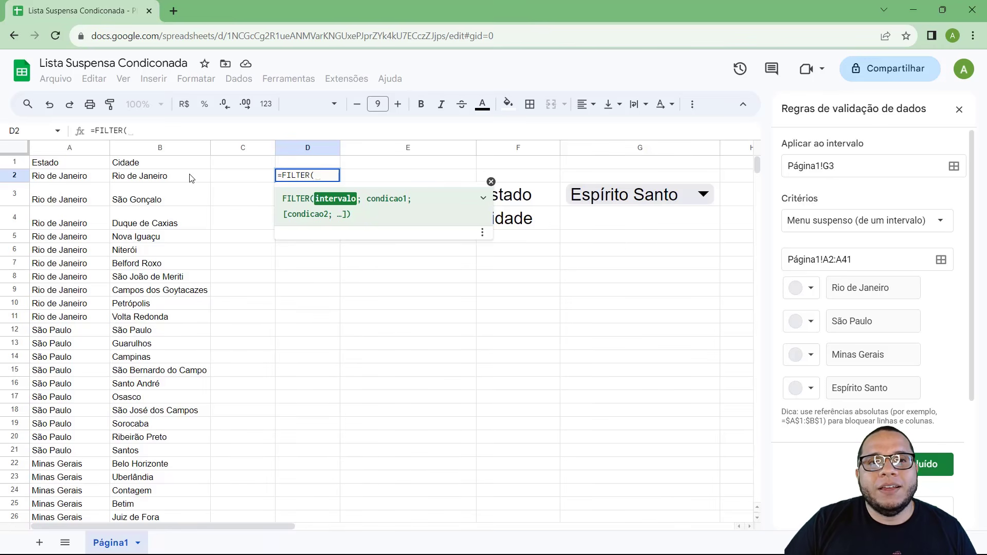
drag(190, 178, 195, 386)
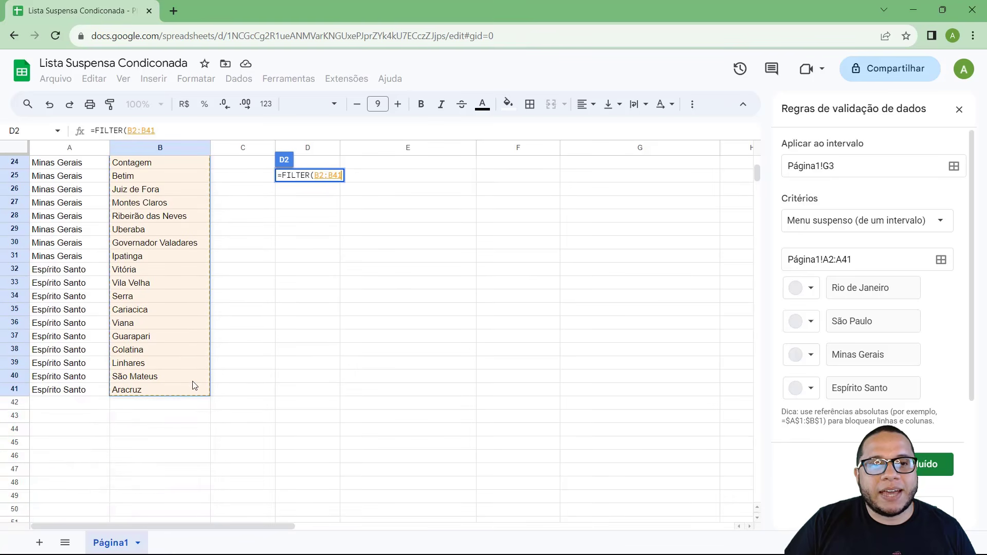
scroll(202, 381, up, 2)
scroll(229, 441, up, 5)
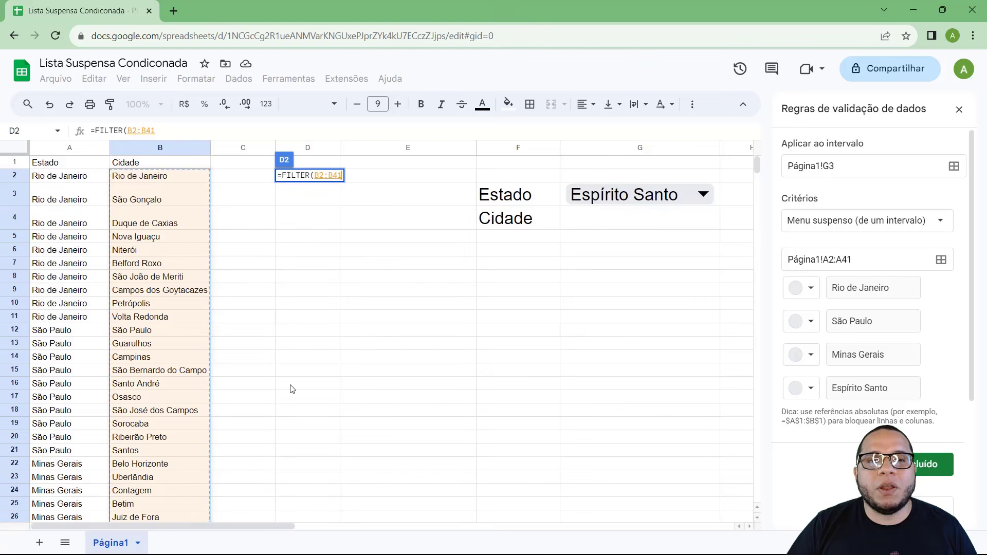
text(;)
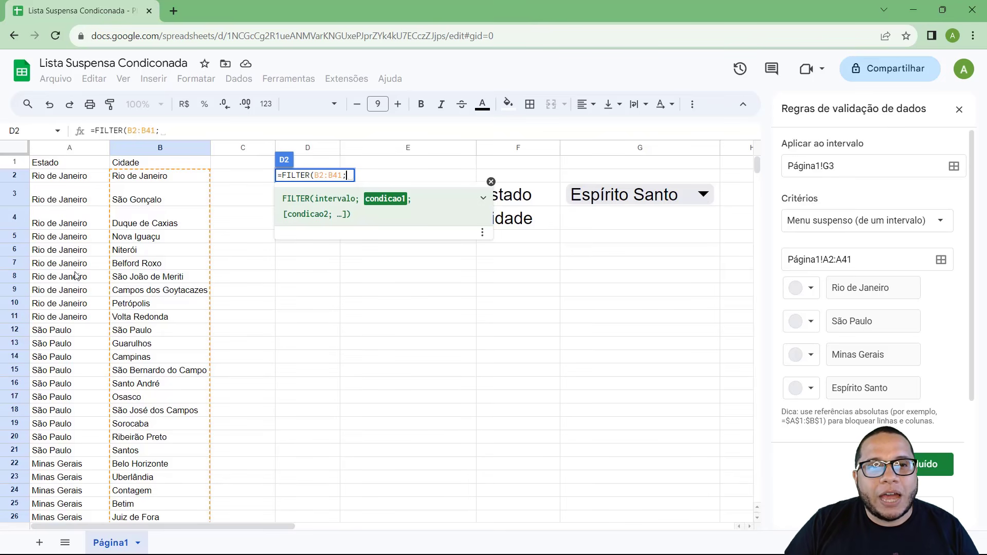
Add the condition A2:A41=G3 to the FILTER formula so it matches the chosen Estado.
click(63, 180)
drag(64, 186, 76, 411)
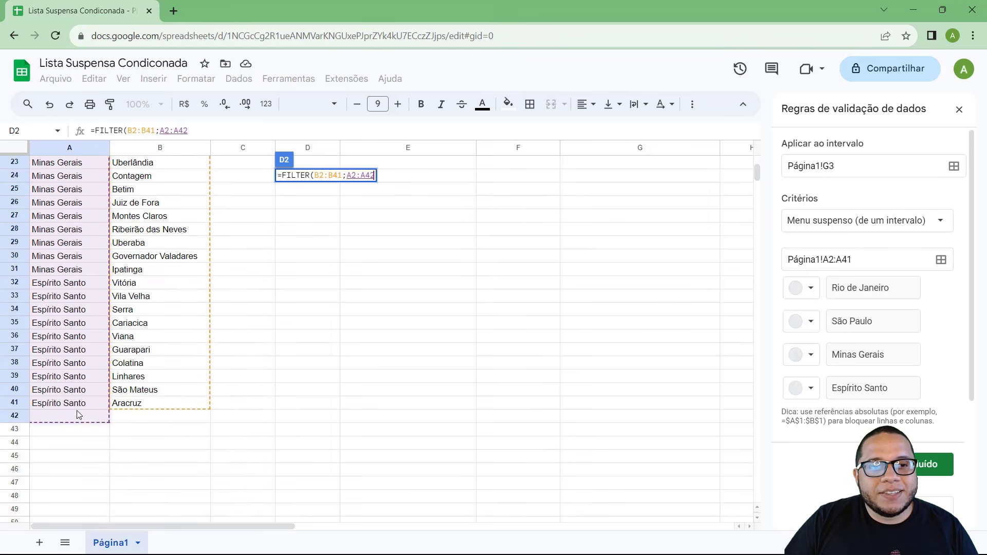
scroll(99, 408, up, 7)
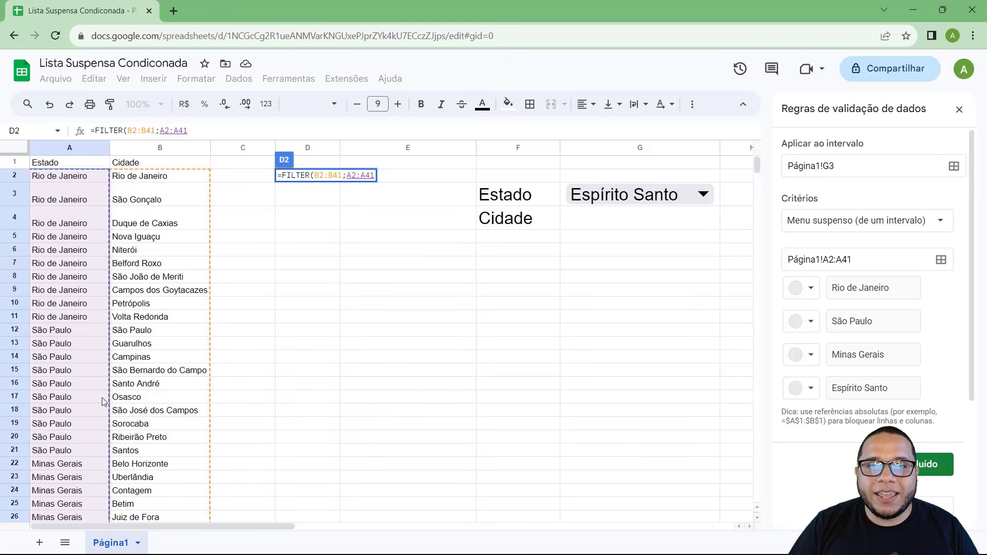
text(=)
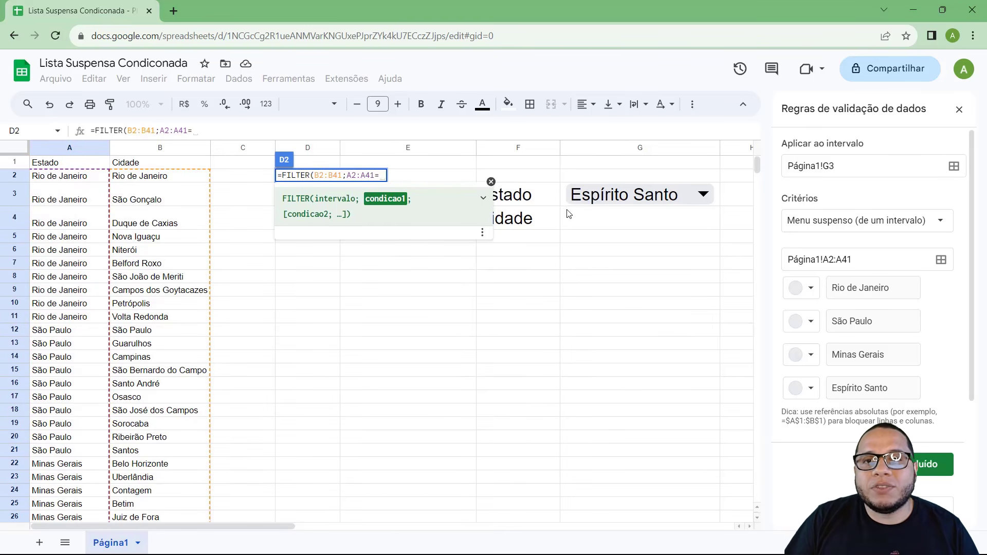
click(589, 199)
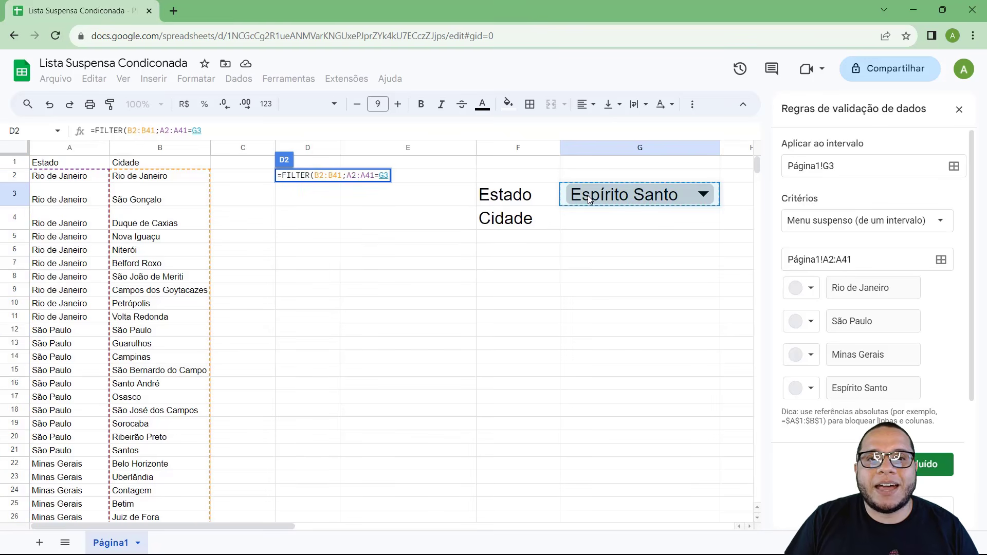
Enlarge the page to 125% and examine the condition A2:A41=G3 in the unfinished D2 formula.
double_click(350, 177)
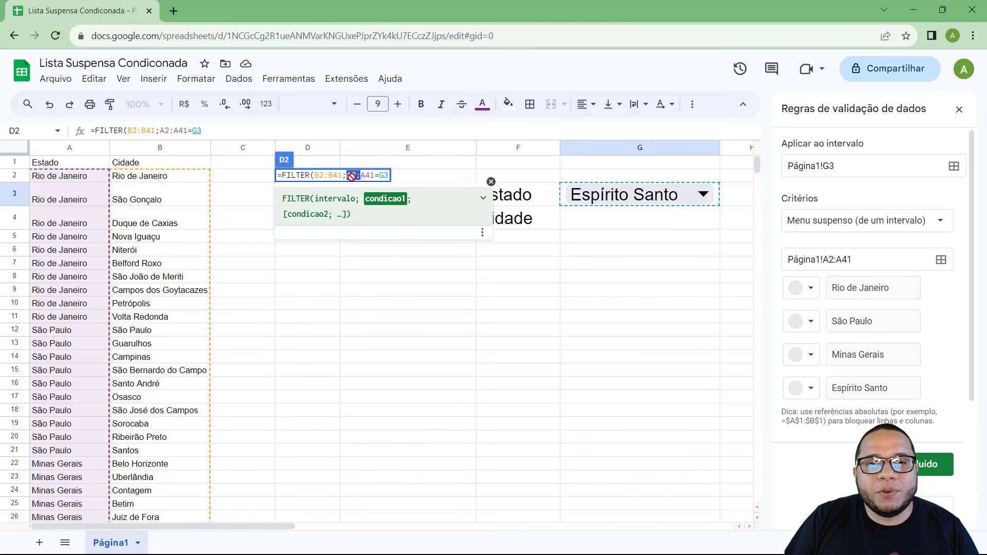
double_click(384, 177)
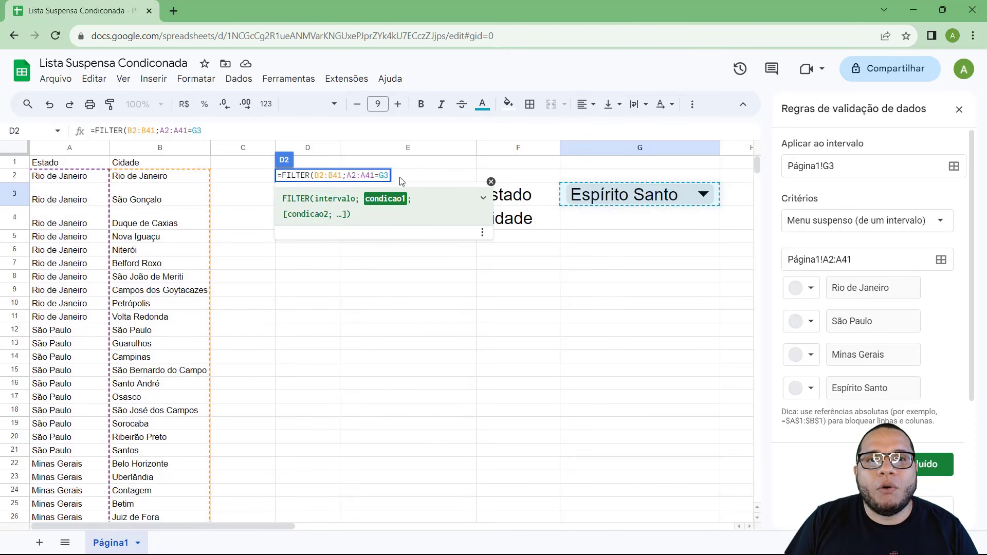
key(ctrl+plus)
key(ctrl+plus)
key(ctrl+plus)
key(ctrl+plus)
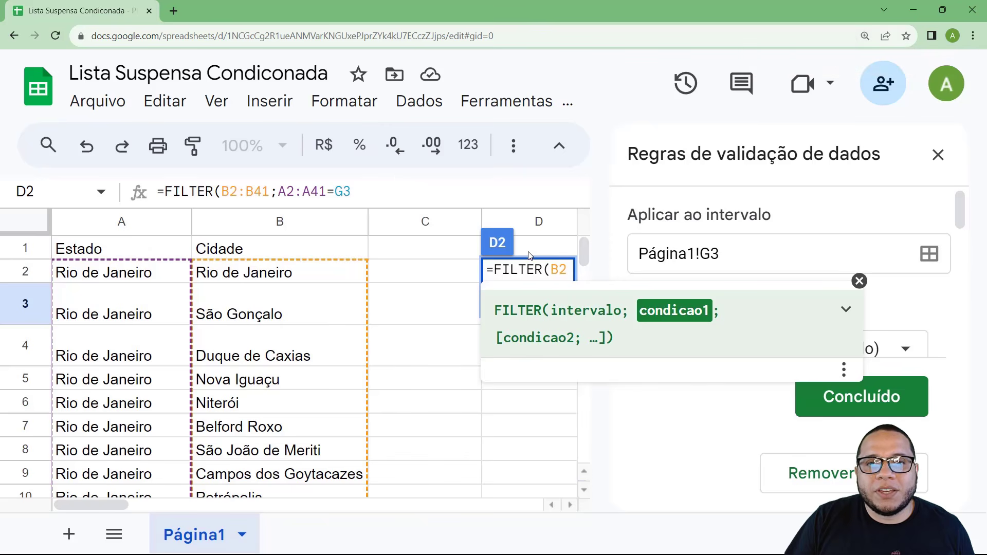
scroll(532, 258, down, 1)
key(ctrl+minus)
key(ctrl+minus)
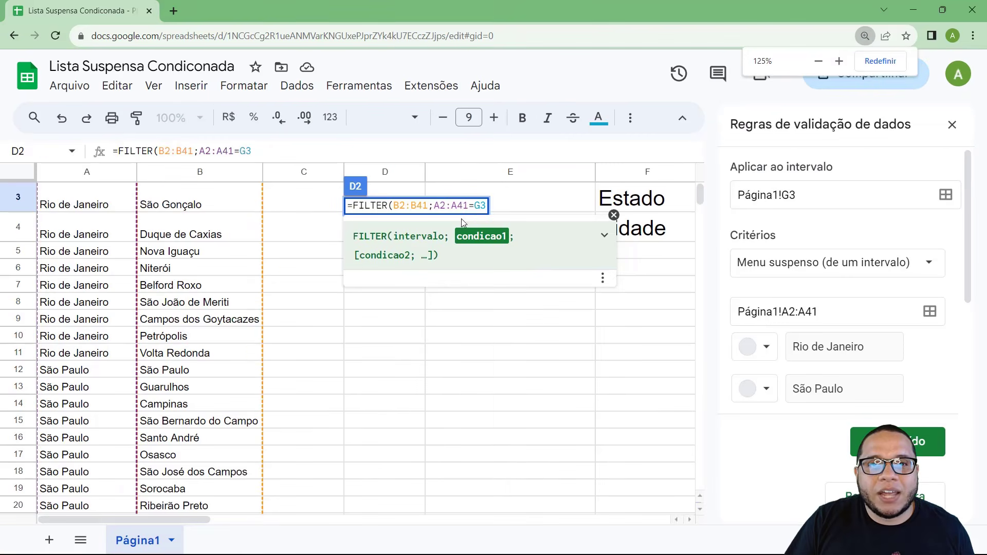
drag(437, 205, 490, 209)
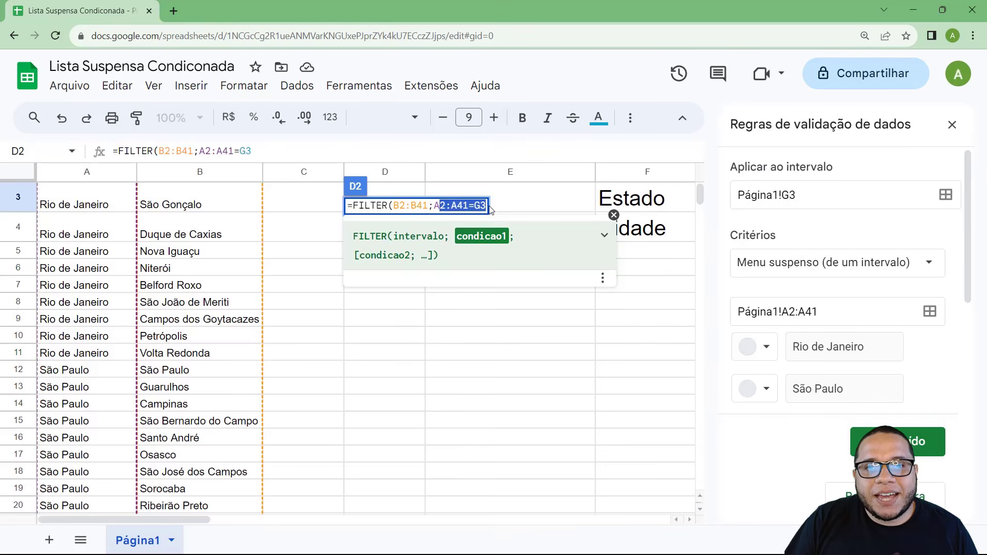
click(488, 207)
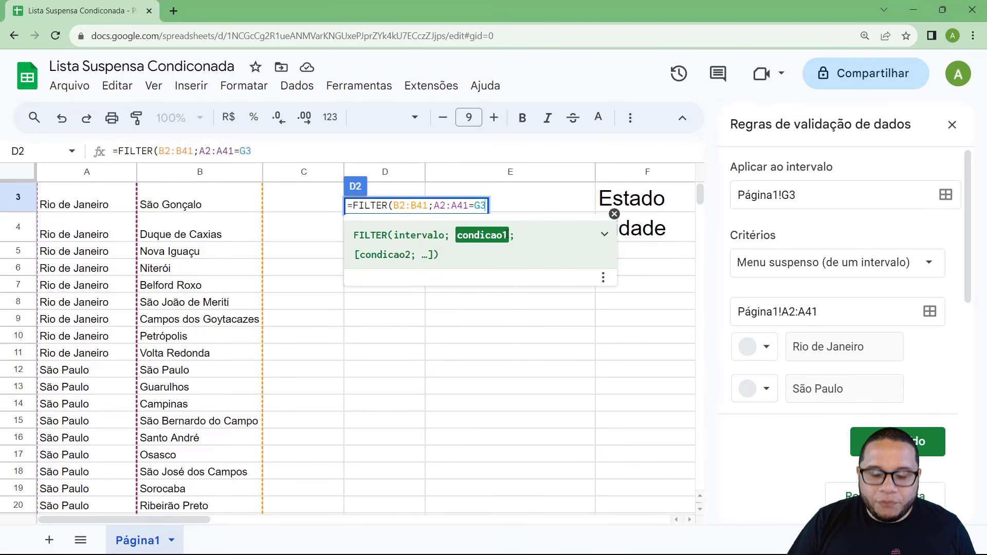
Complete the formula =FILTER(B2:B41;A2:A41=G3) in D2 and close the data validation rules.
text())
key(Return)
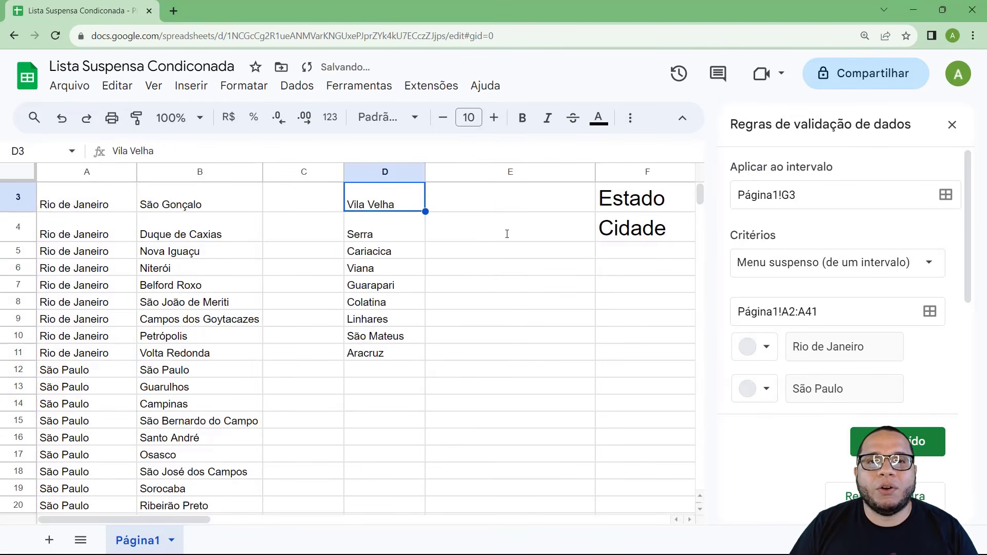
scroll(483, 299, up, 1)
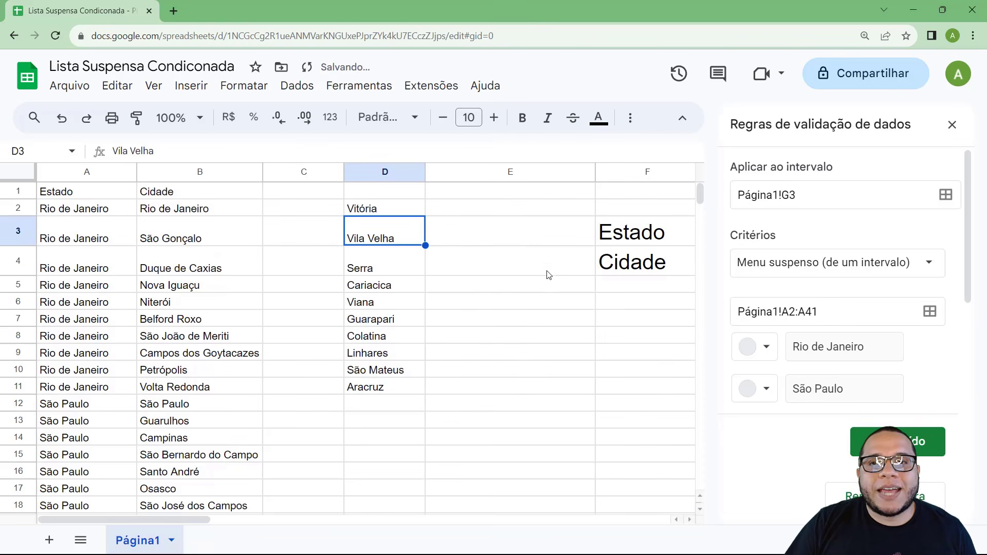
click(952, 125)
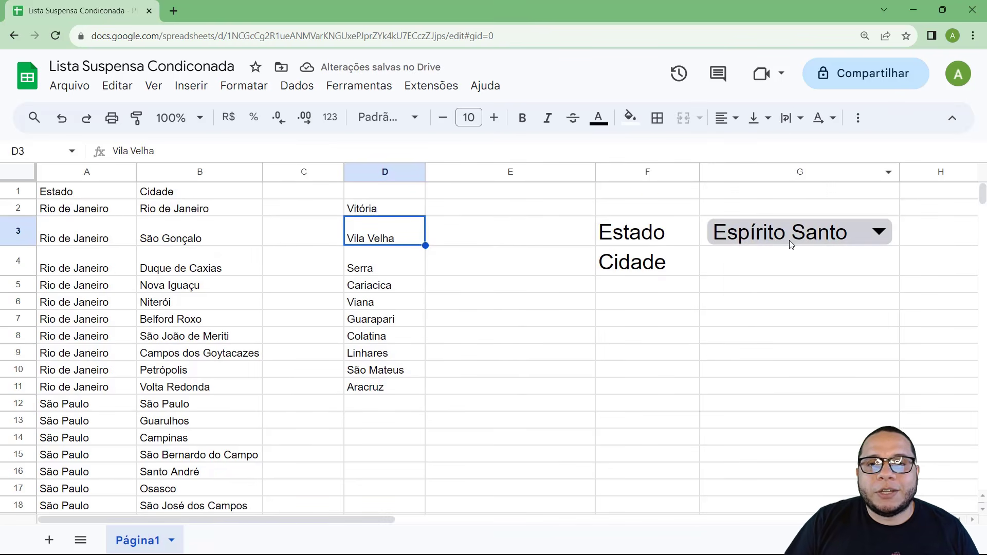
Change the Estado in G3 to Rio de Janeiro and fit column D's width to the filtered city names.
drag(383, 209, 375, 392)
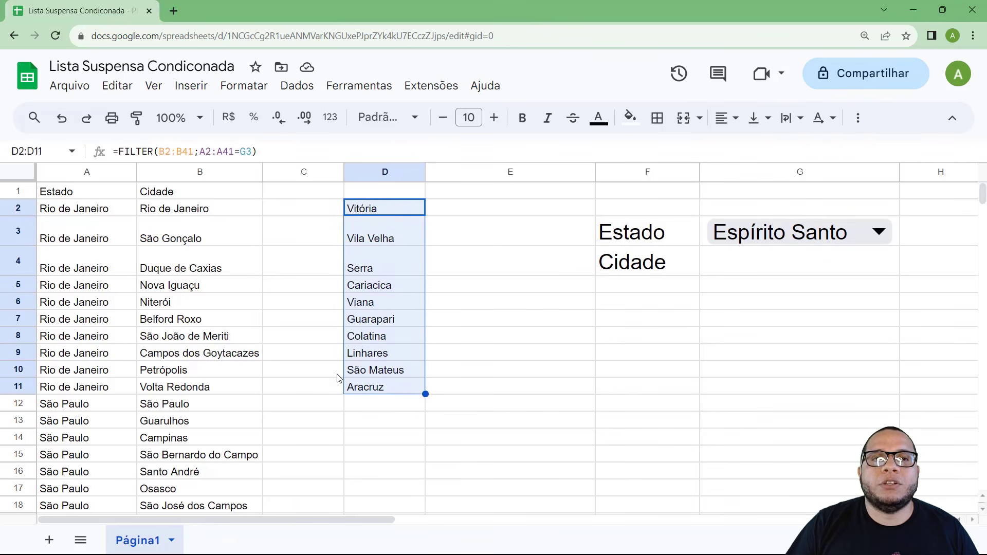
click(357, 322)
click(794, 234)
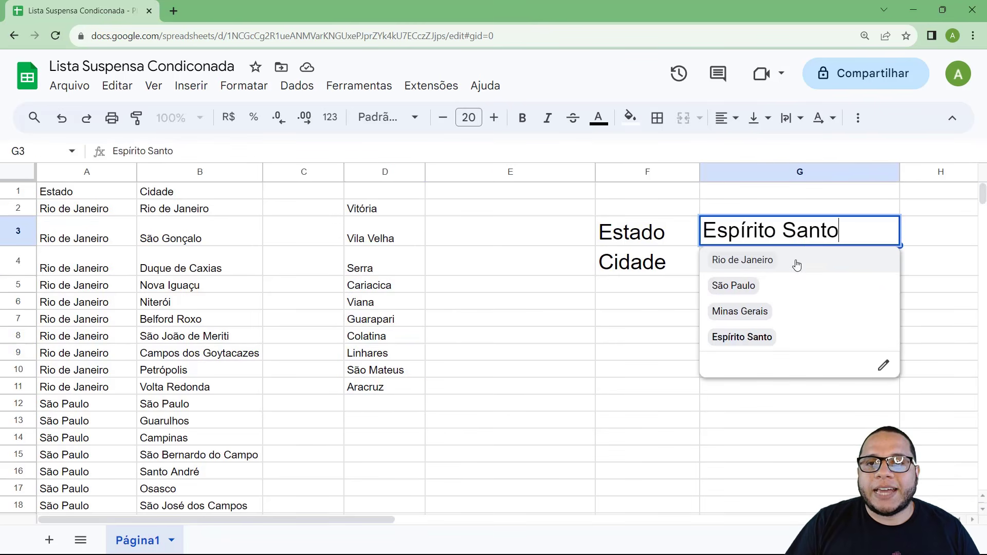
click(762, 261)
double_click(427, 172)
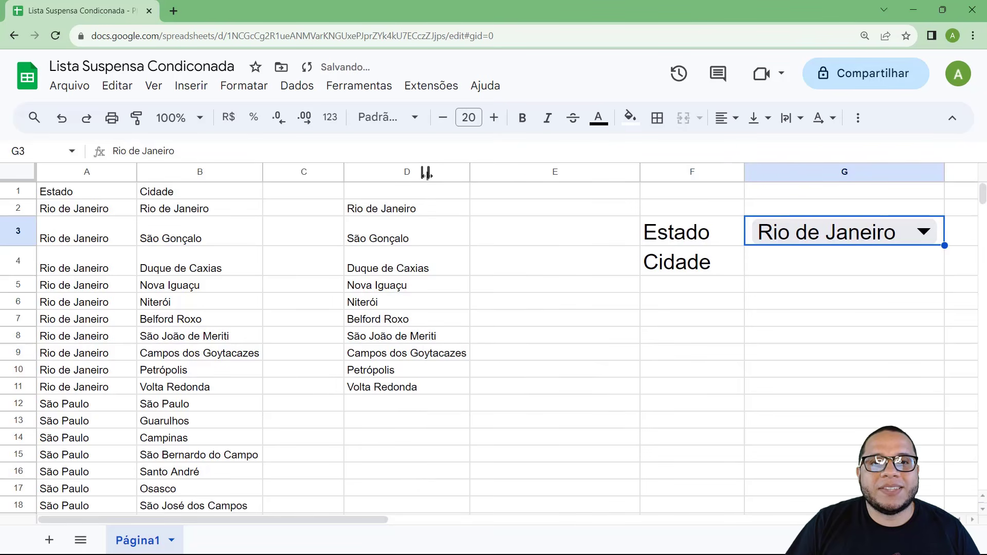
Review the filtered cities in D2:D11 and change the Estado in G3 to São Paulo.
drag(415, 208, 420, 388)
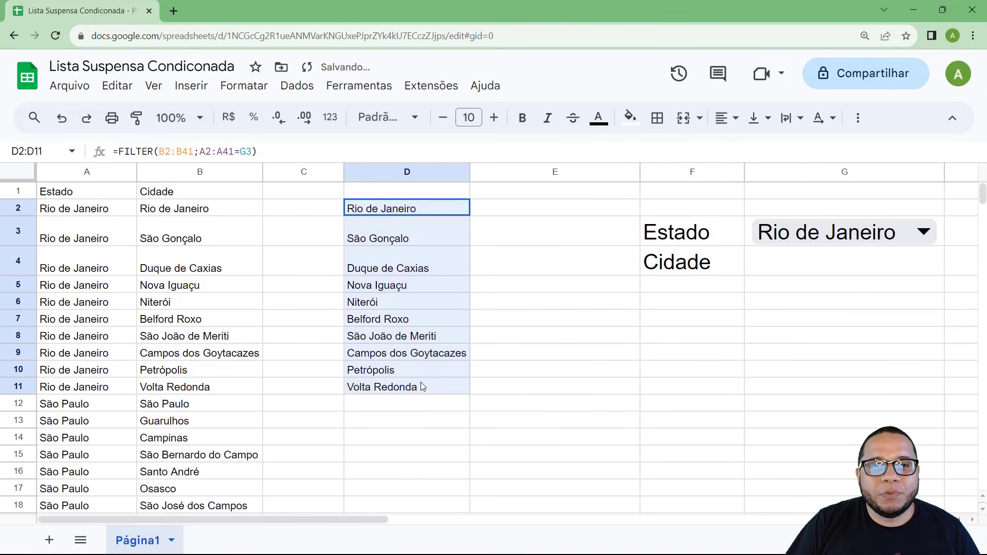
click(420, 340)
click(855, 239)
click(795, 287)
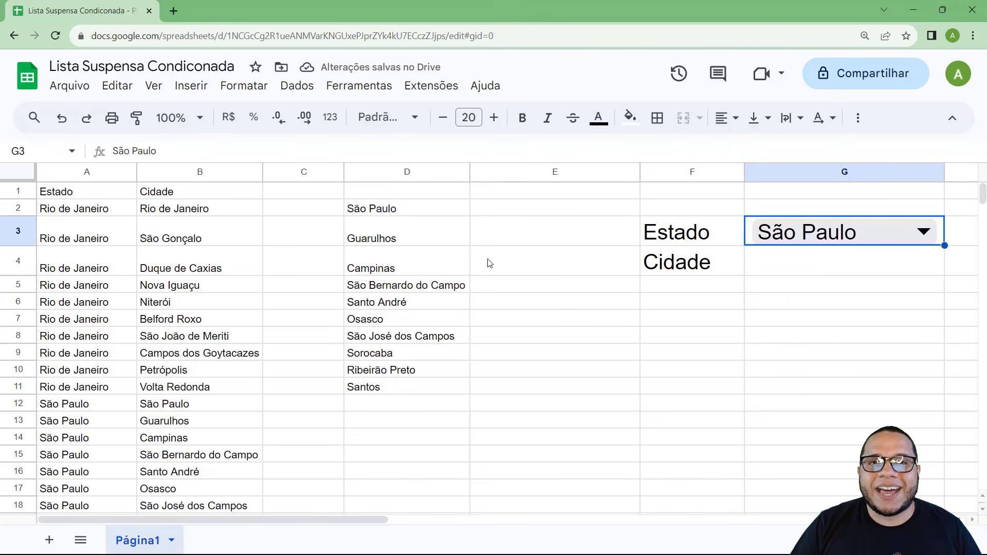
Add a data validation rule for the Cidade cell G4 with the criterion Menu suspenso (de um intervalo).
click(806, 274)
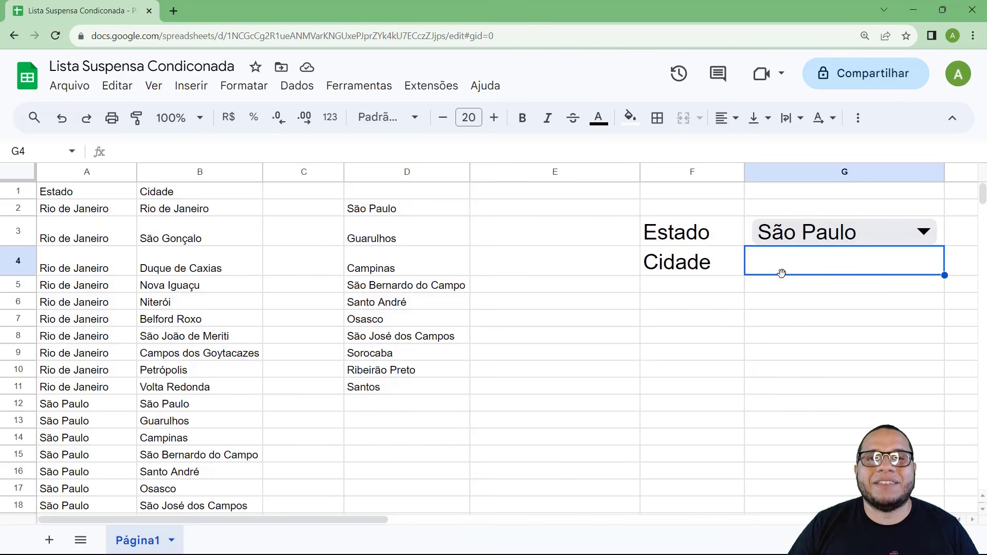
drag(422, 211, 405, 396)
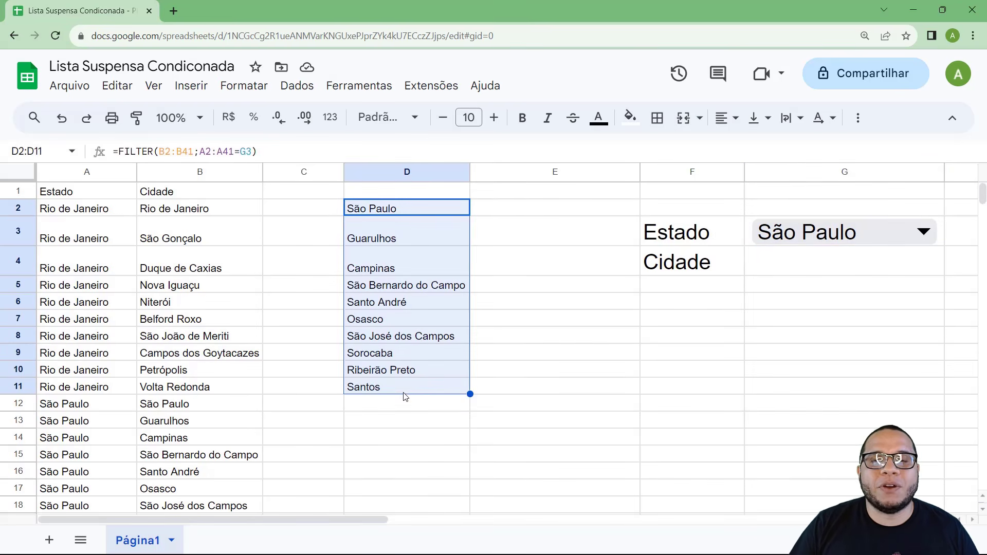
click(777, 272)
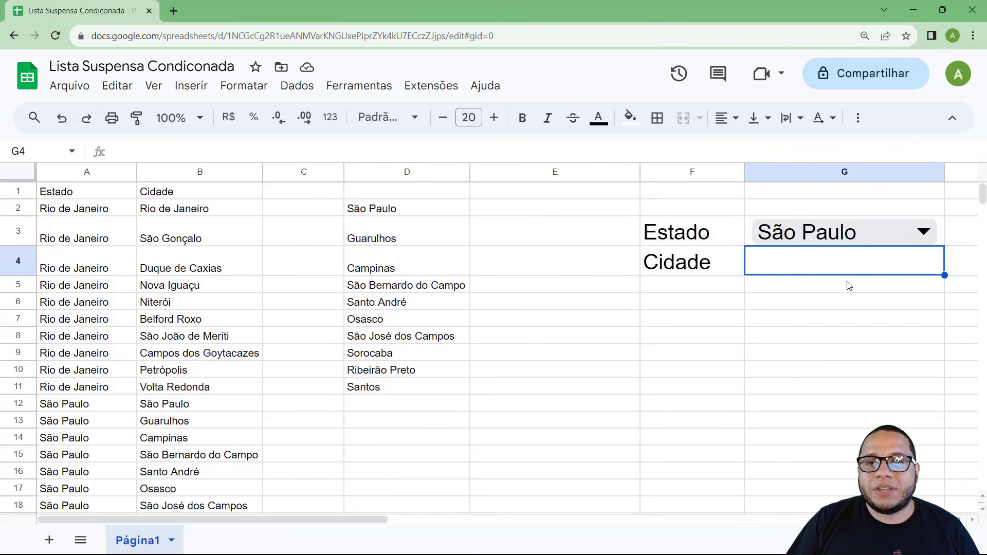
click(293, 87)
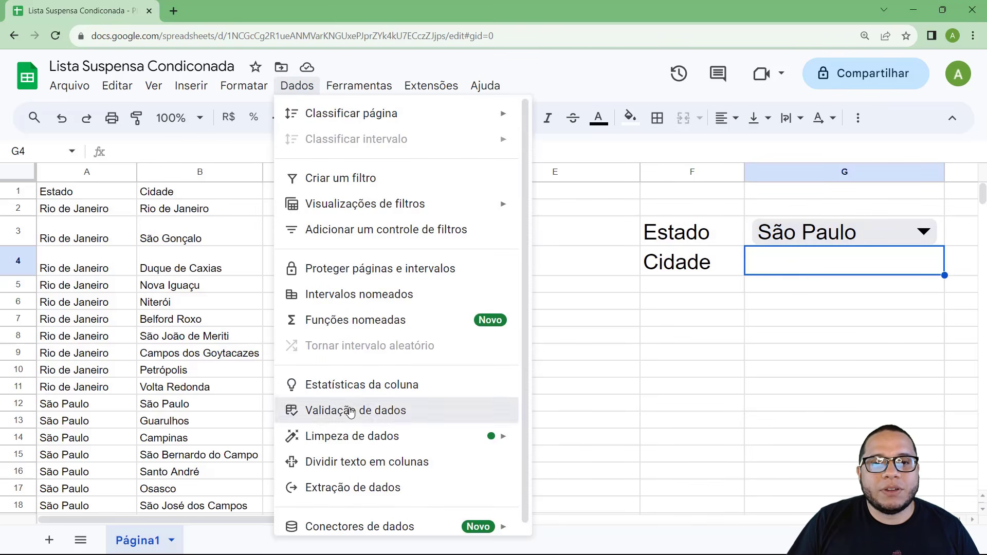
click(373, 416)
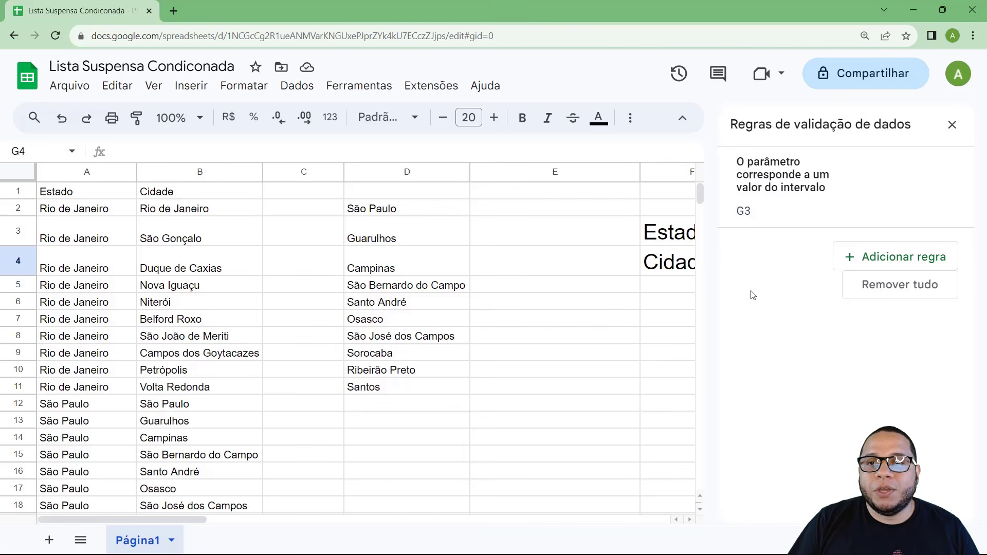
click(875, 257)
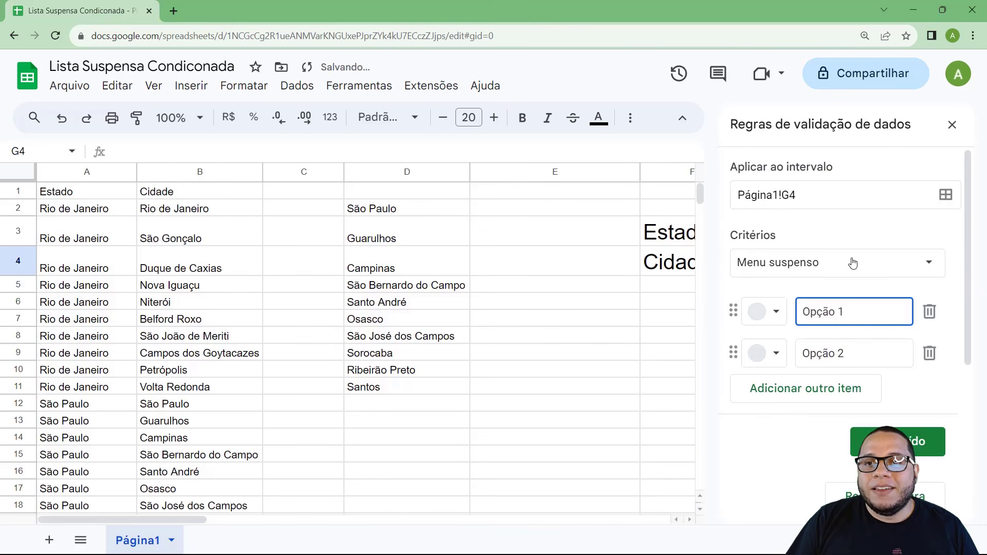
click(850, 263)
click(846, 298)
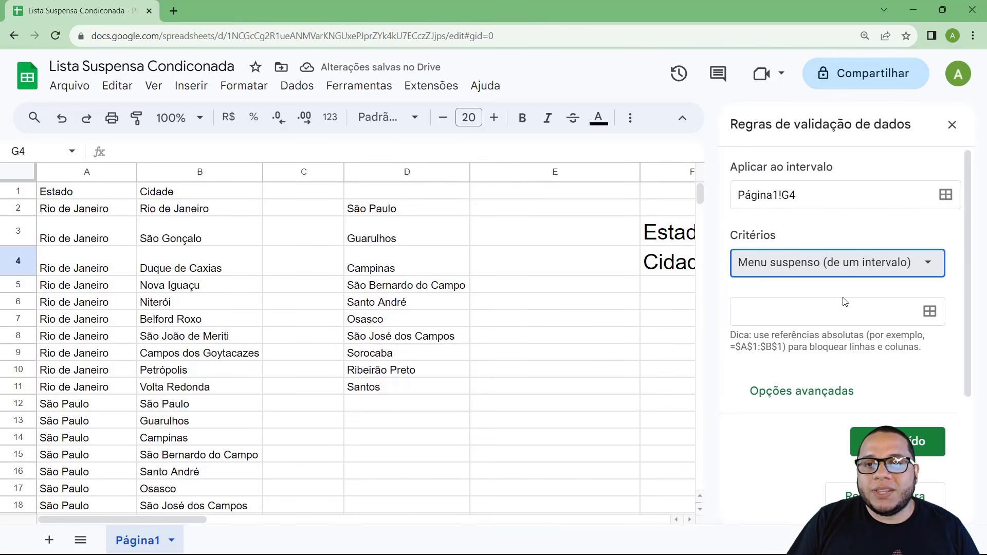
click(834, 309)
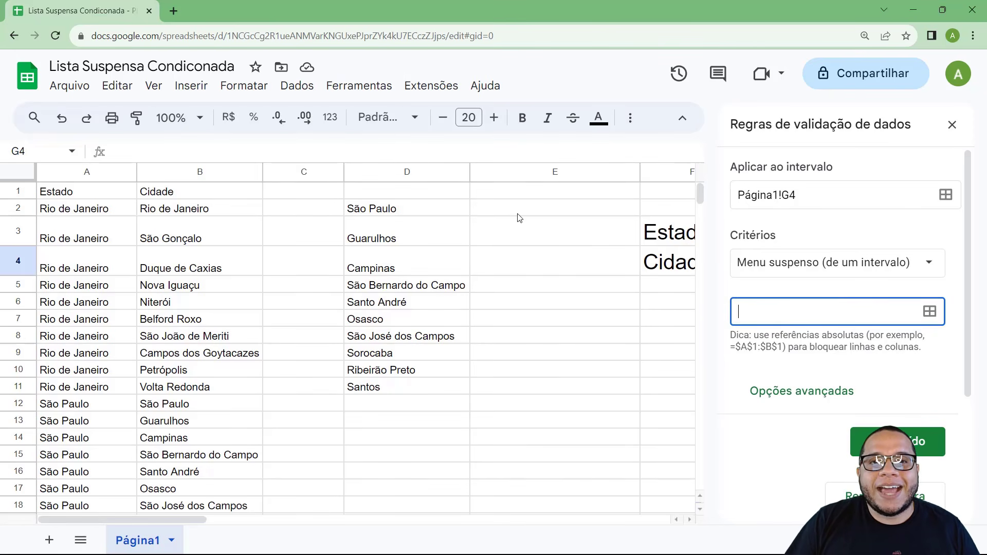
drag(436, 206, 430, 381)
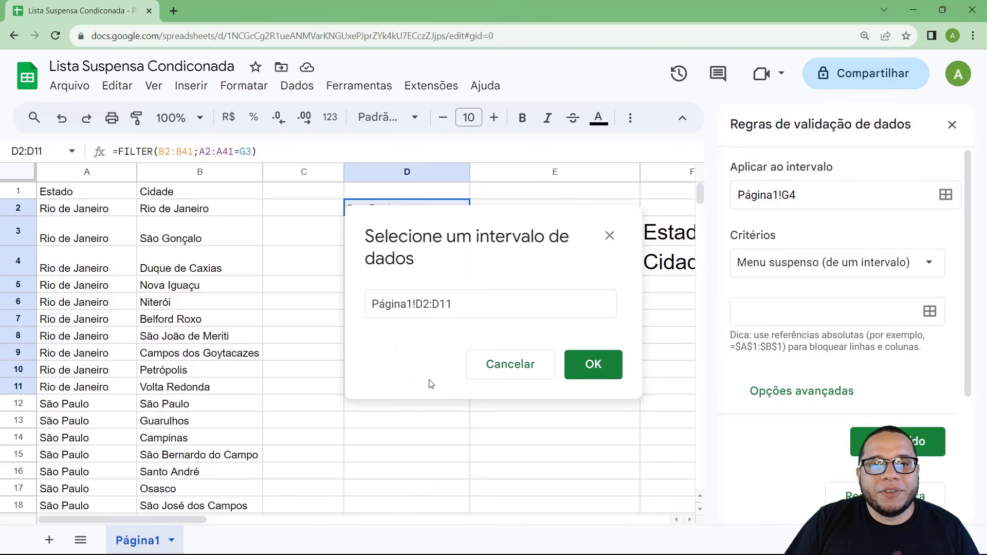
click(610, 235)
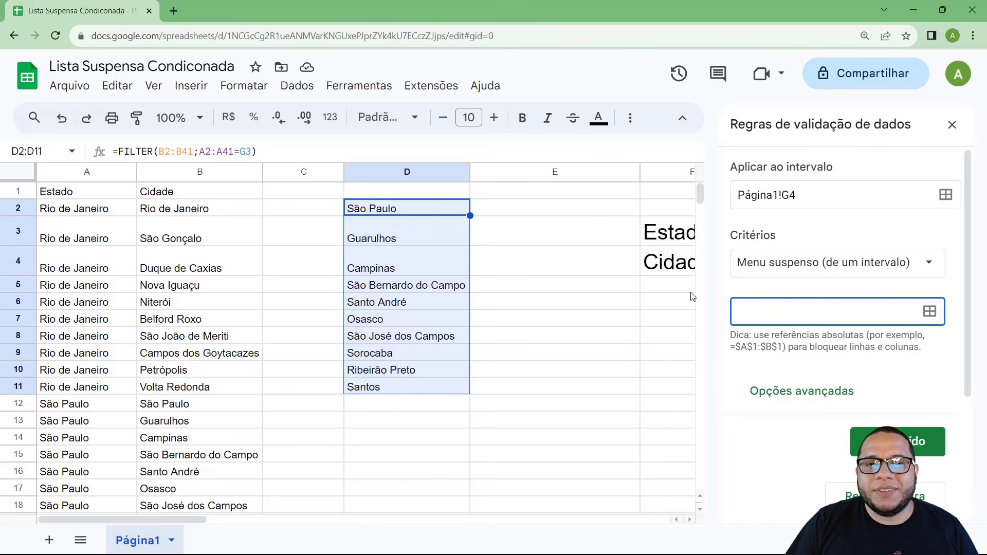
Set the G4 rule's source range to Página1!D2:D11, save the rule and close the data validation rules.
click(929, 310)
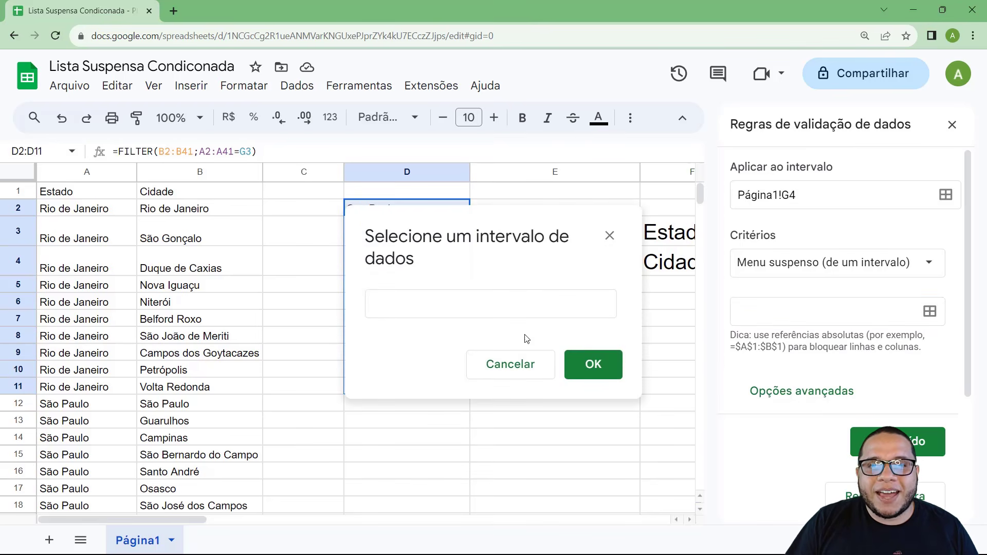
click(502, 301)
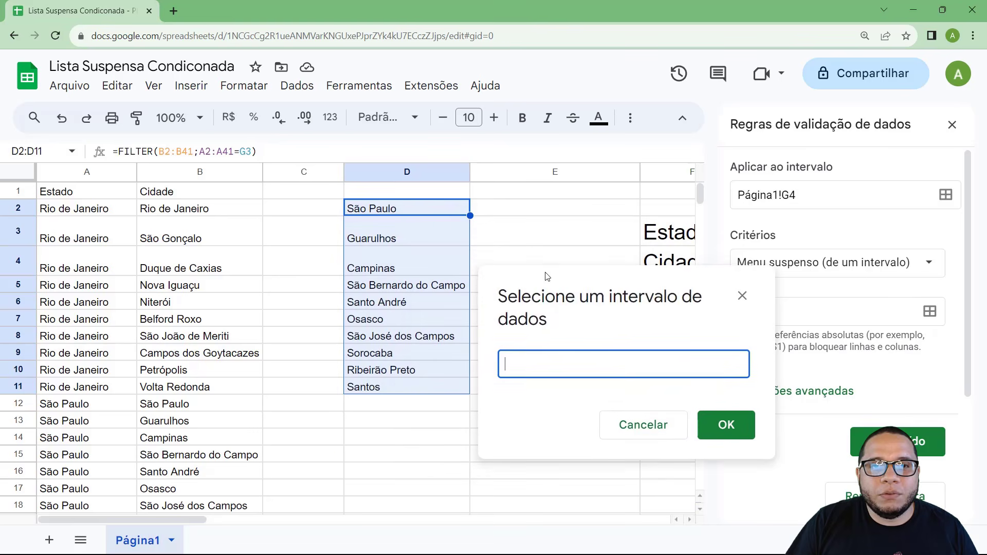
drag(402, 212, 400, 393)
click(727, 420)
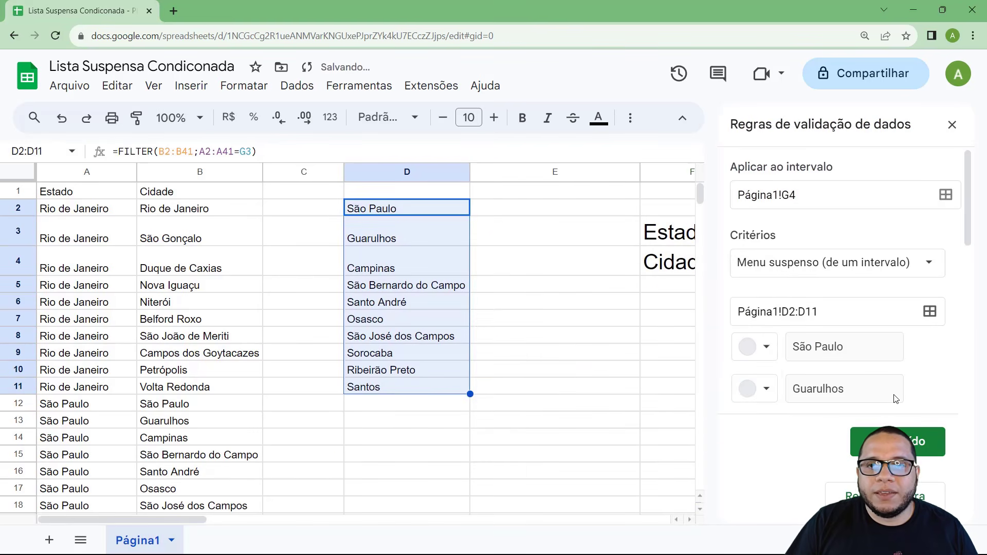
click(875, 441)
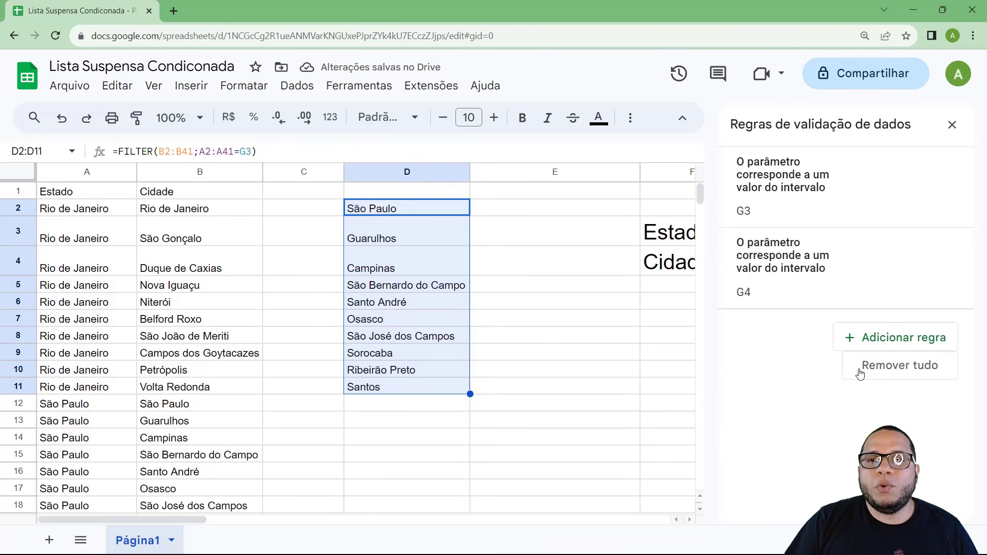
click(953, 125)
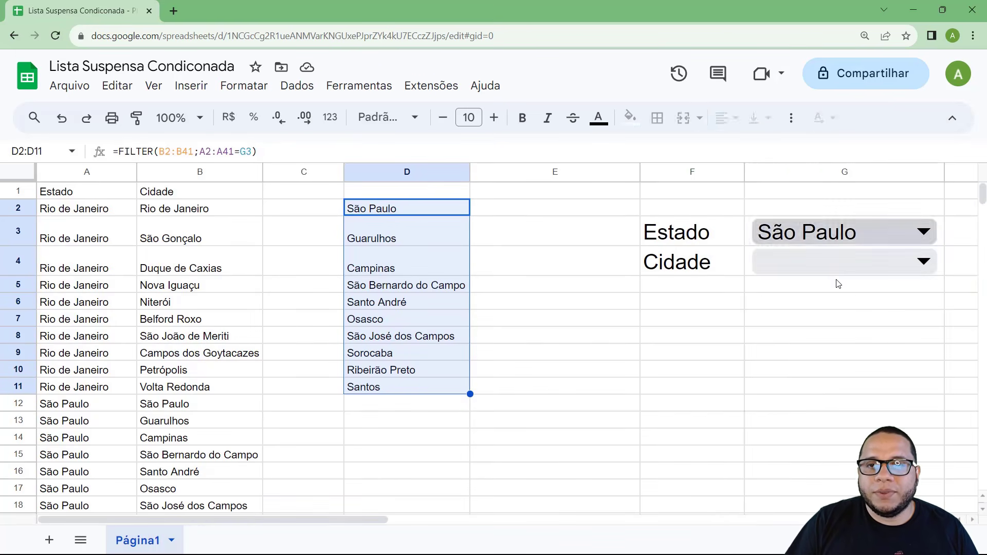
Examine the Estado options in G3 and compare the Cidade options in G4 with the filtered list in D2:D11.
click(837, 235)
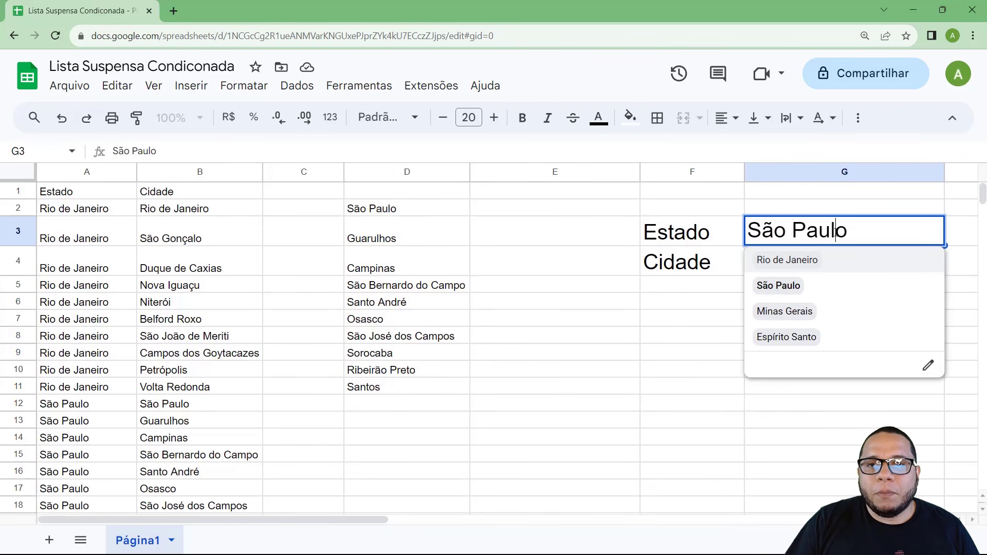
click(571, 264)
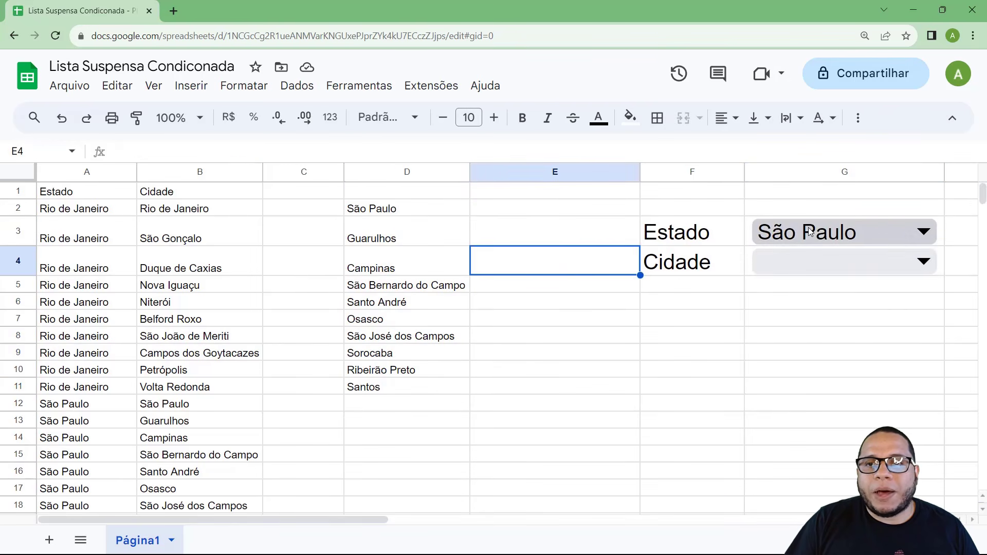
drag(406, 214, 400, 392)
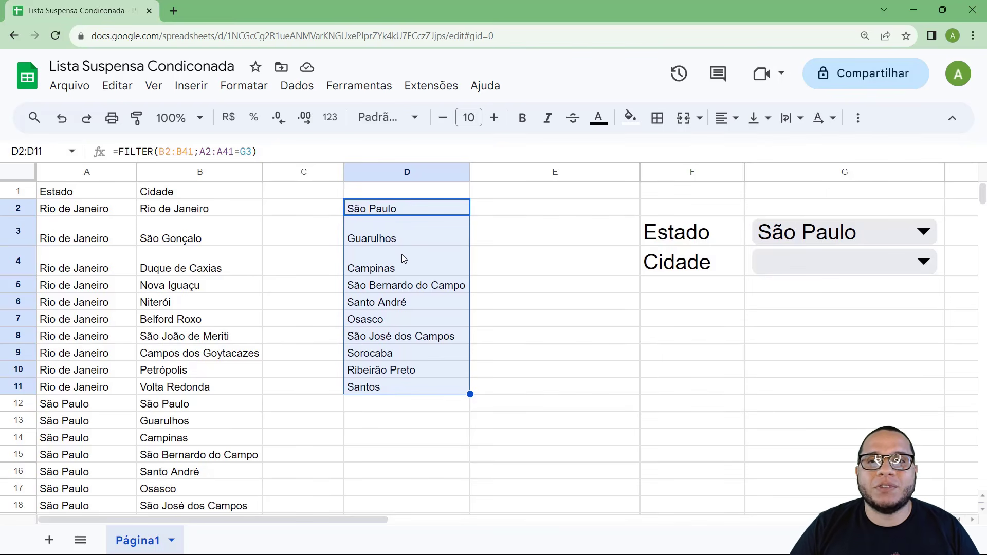
click(820, 255)
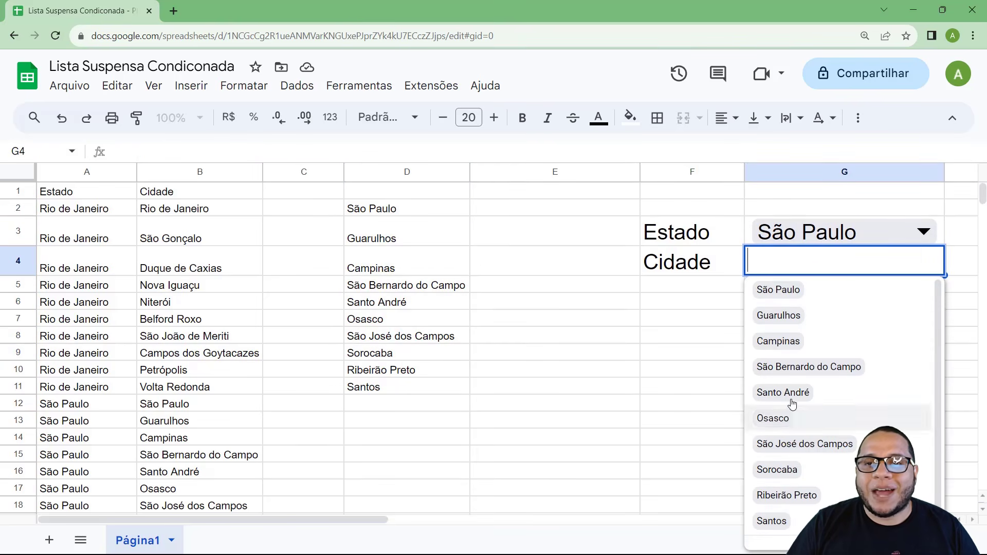
Change the Estado in G3 to Rio de Janeiro and check the Cidade options in G4 against D2:D11.
click(813, 236)
click(805, 262)
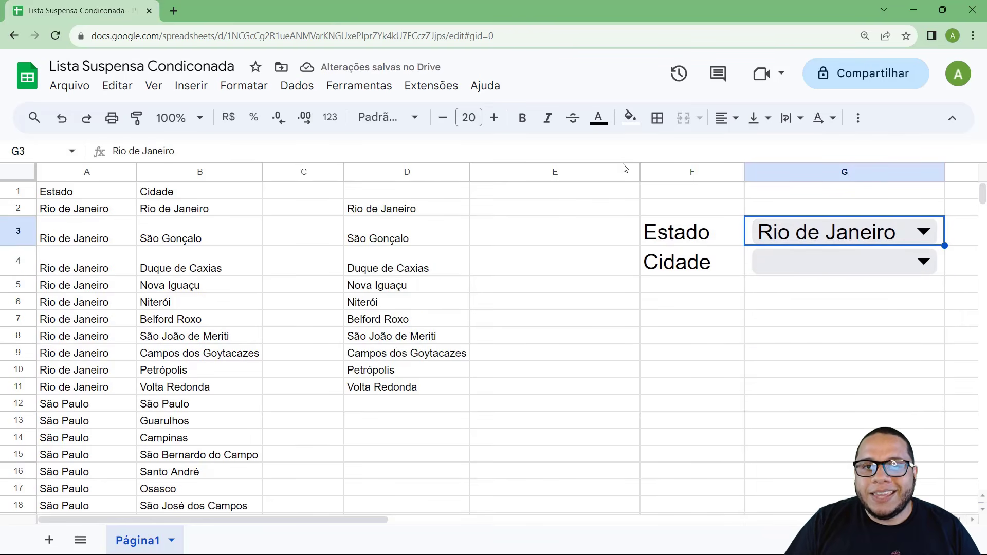
drag(414, 208, 400, 388)
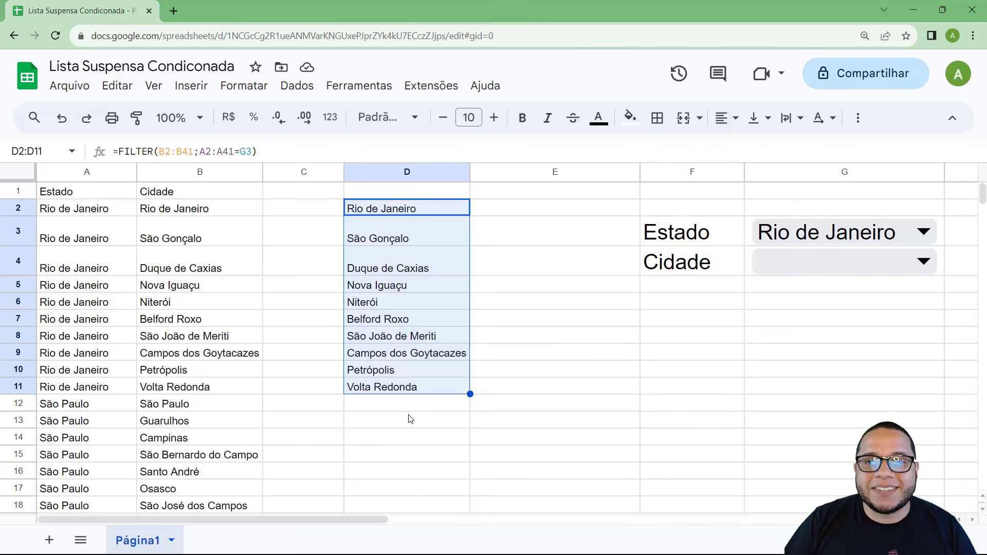
click(795, 264)
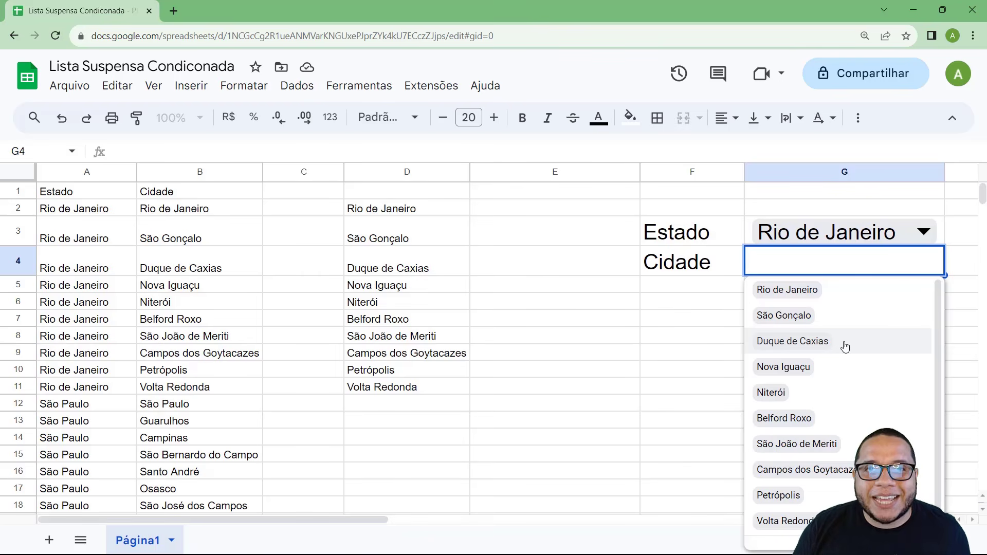
click(520, 215)
Hide columns A to D, which hold the source data and the filtered helper list.
click(422, 172)
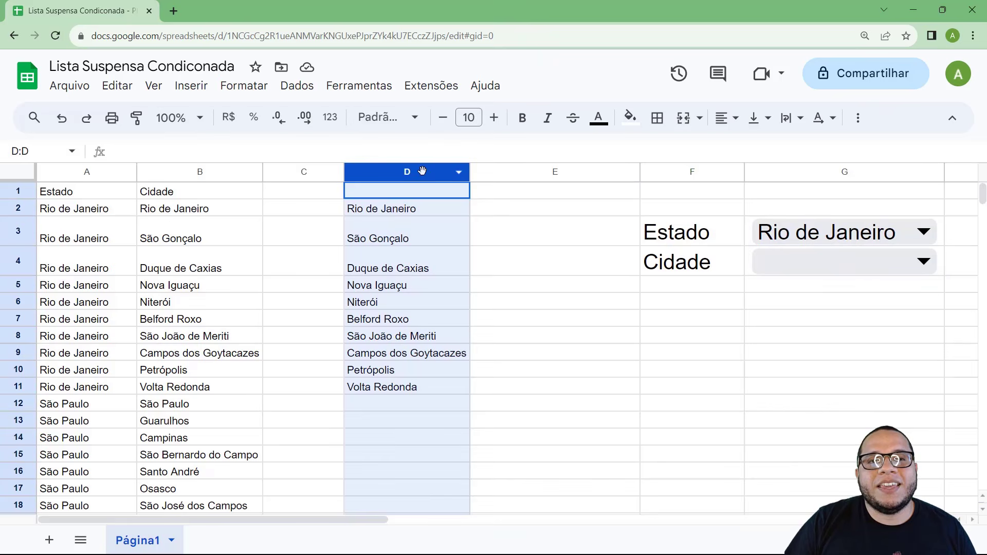
drag(423, 171, 56, 172)
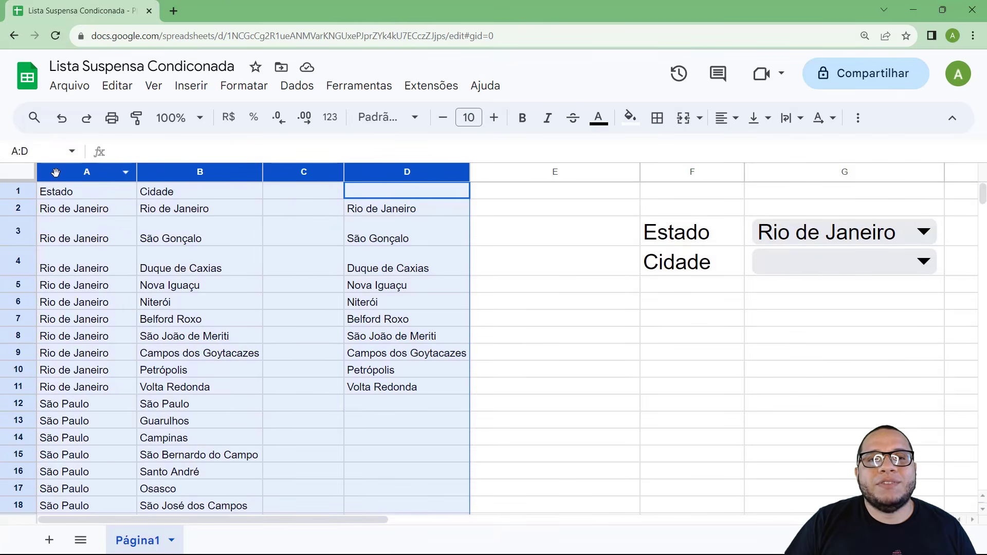
right_click(298, 175)
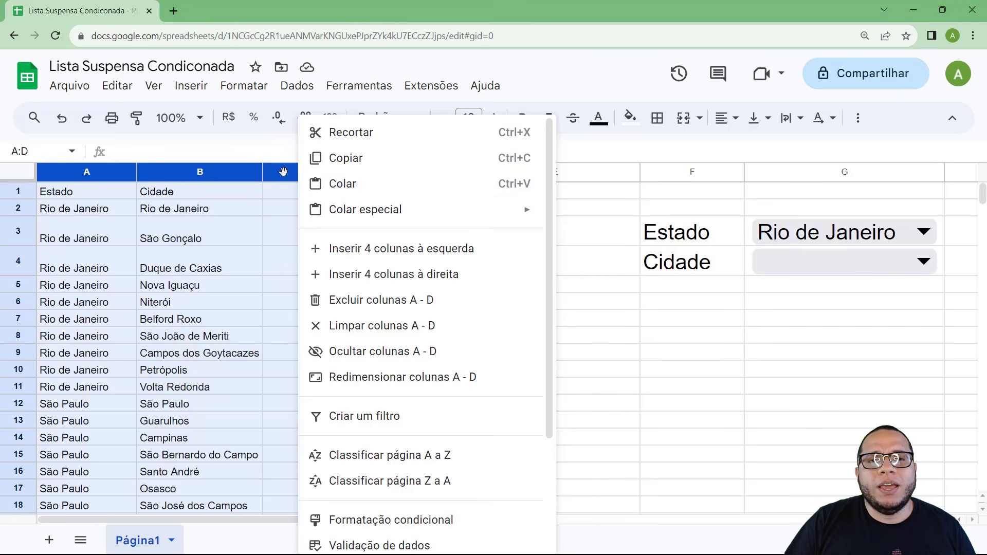
right_click(283, 172)
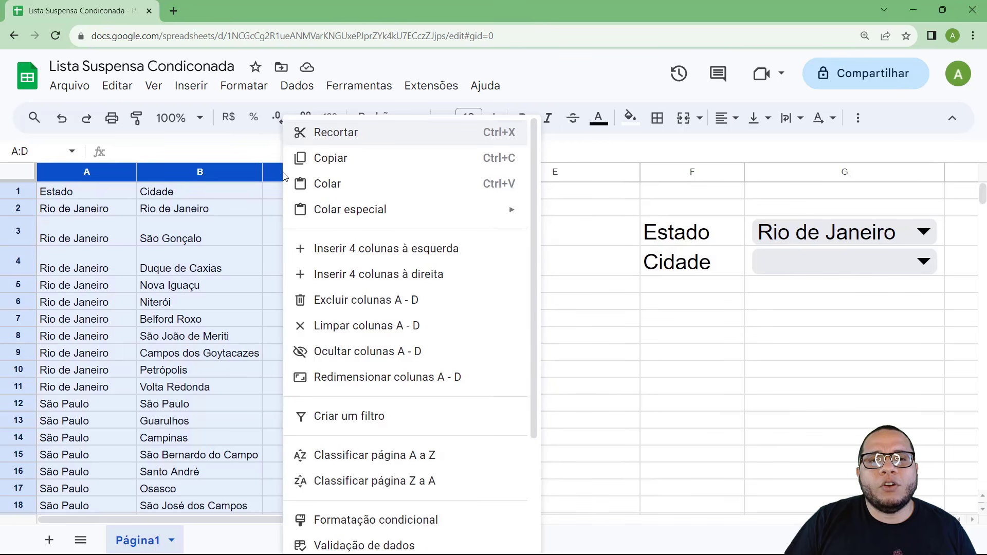
click(363, 354)
click(419, 371)
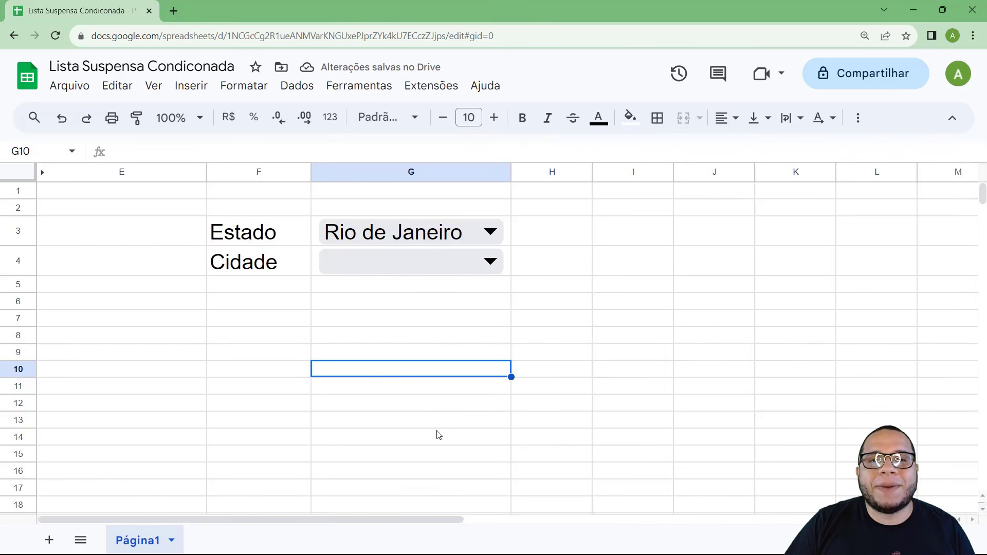
Choose São João de Meriti as the Cidade in G4 and change the Estado in G3 to São Paulo.
click(450, 262)
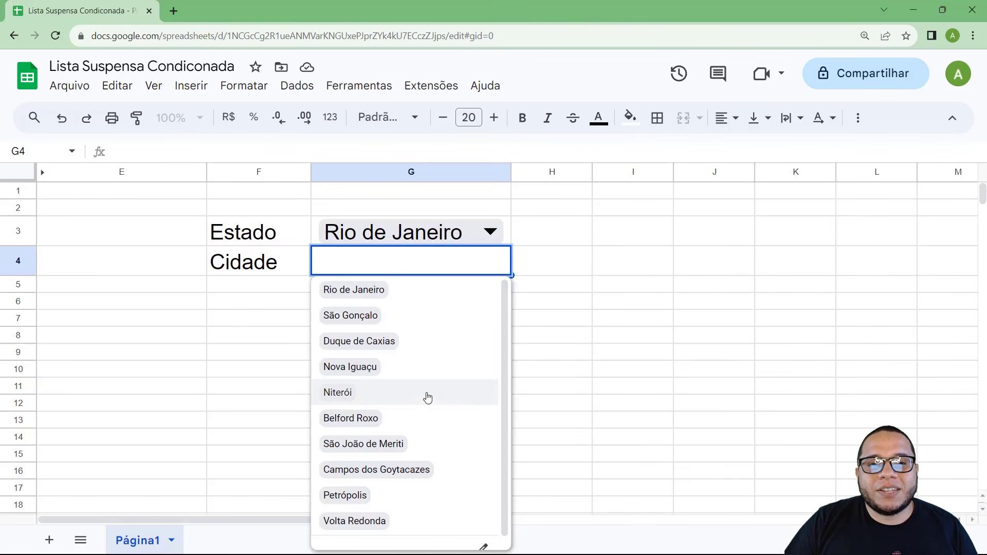
scroll(425, 399, down, 1)
click(426, 432)
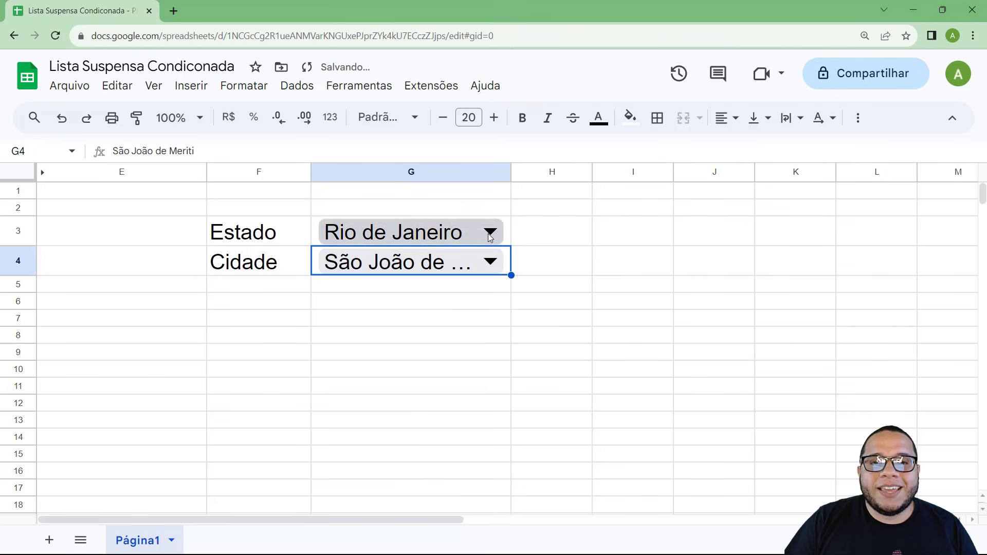
click(448, 233)
click(371, 286)
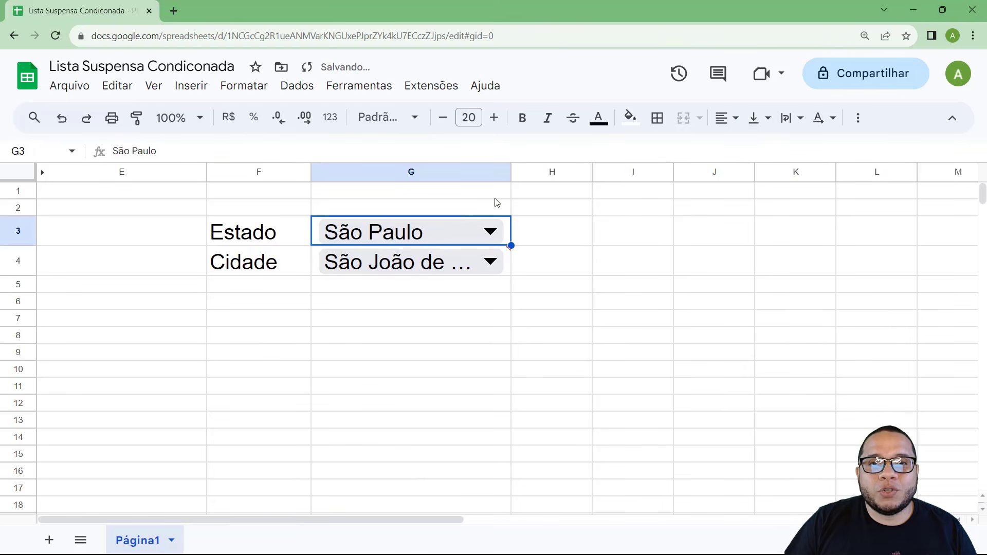
Widen column G to fit long city names and set the Estado in G3 to Minas Gerais.
drag(511, 172, 613, 172)
click(502, 233)
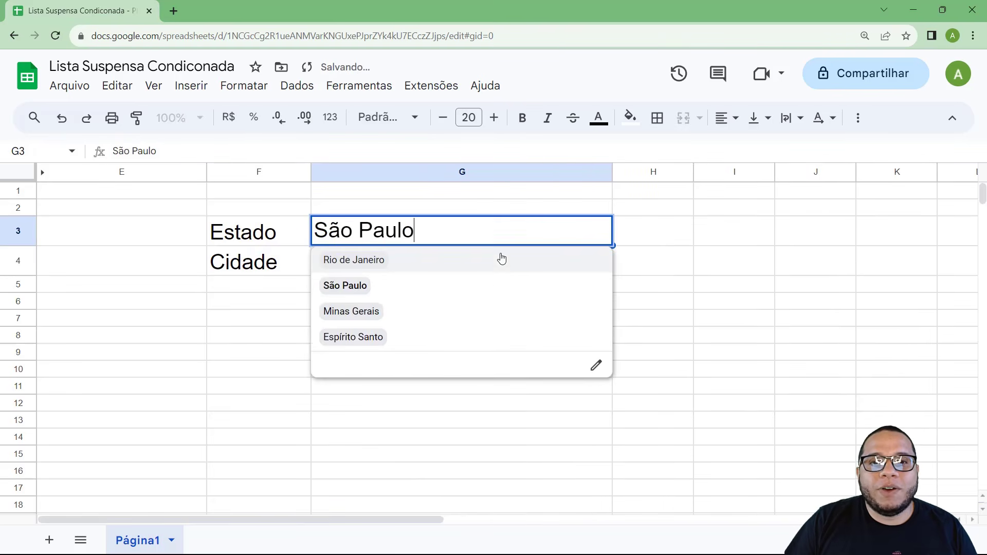
click(471, 313)
Set the Cidade in G4 to Montes Claros and replace it with Ipatinga.
click(503, 262)
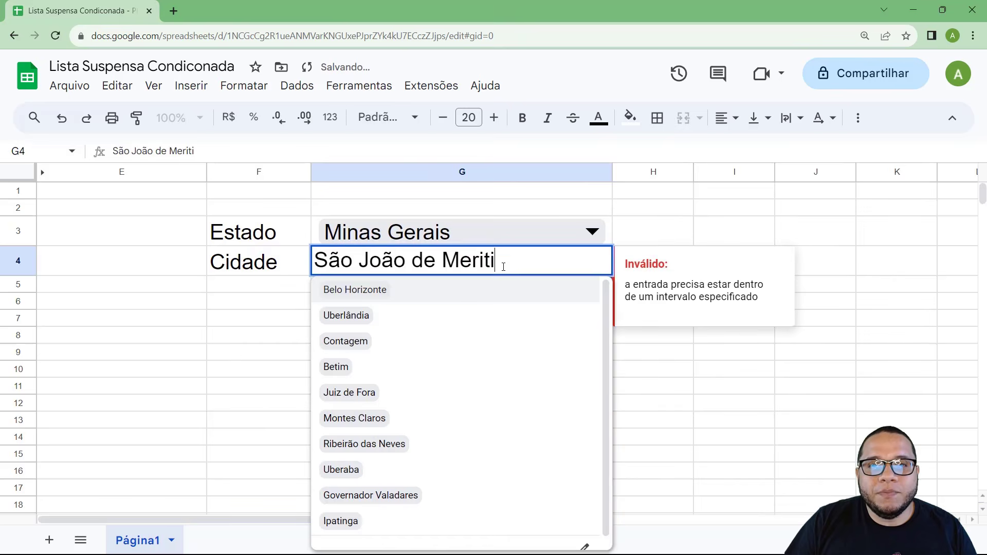
click(476, 417)
click(557, 266)
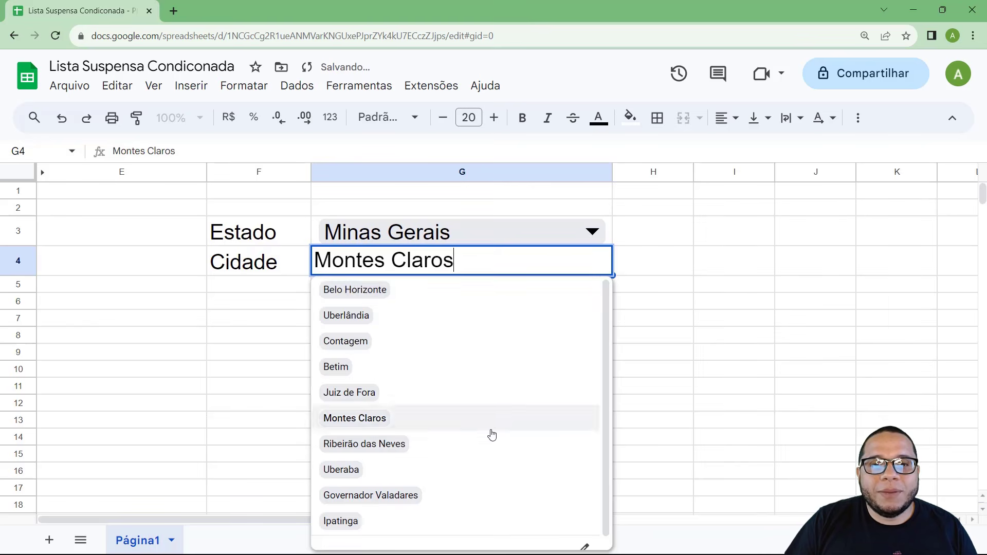
click(472, 520)
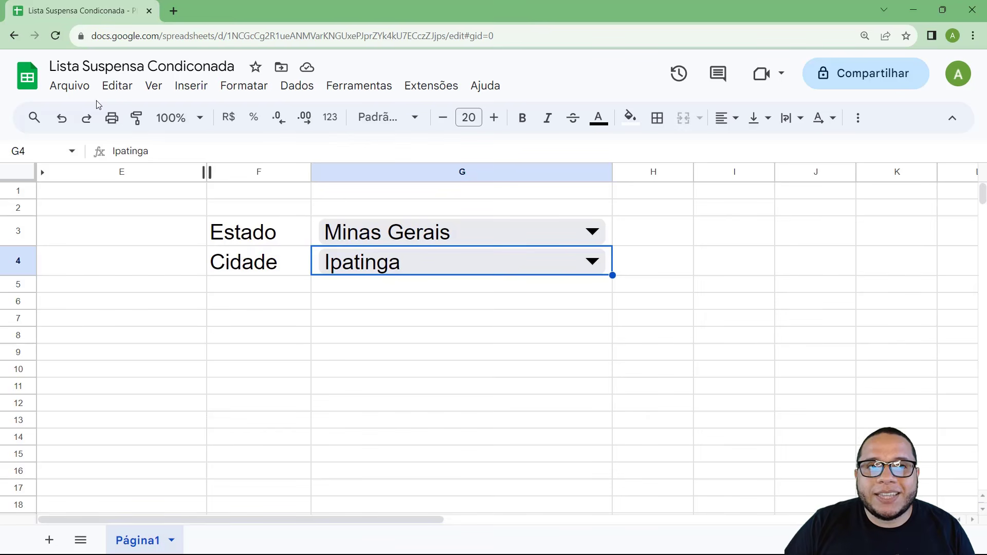
Look up the file command for making a copy of the spreadsheet (Fazer uma cópia).
click(70, 95)
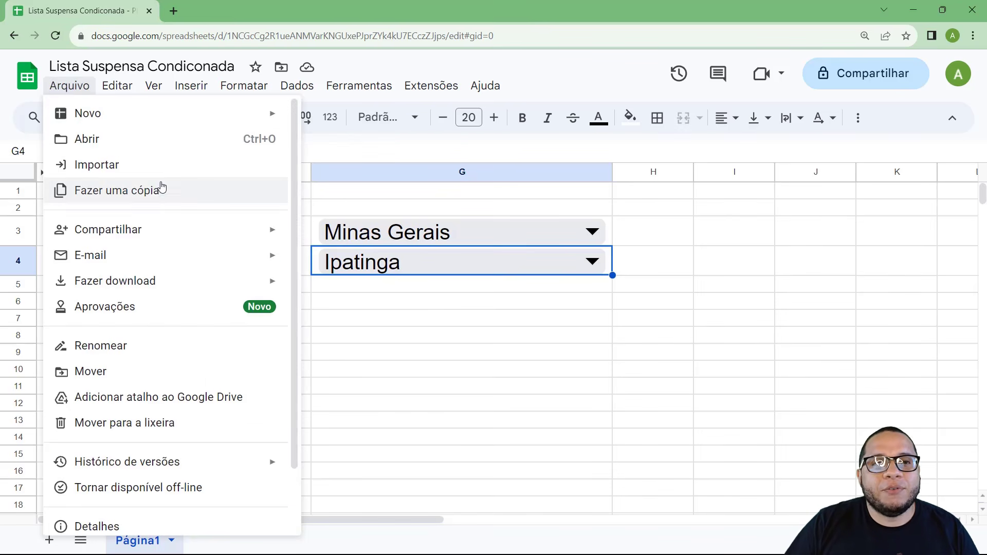